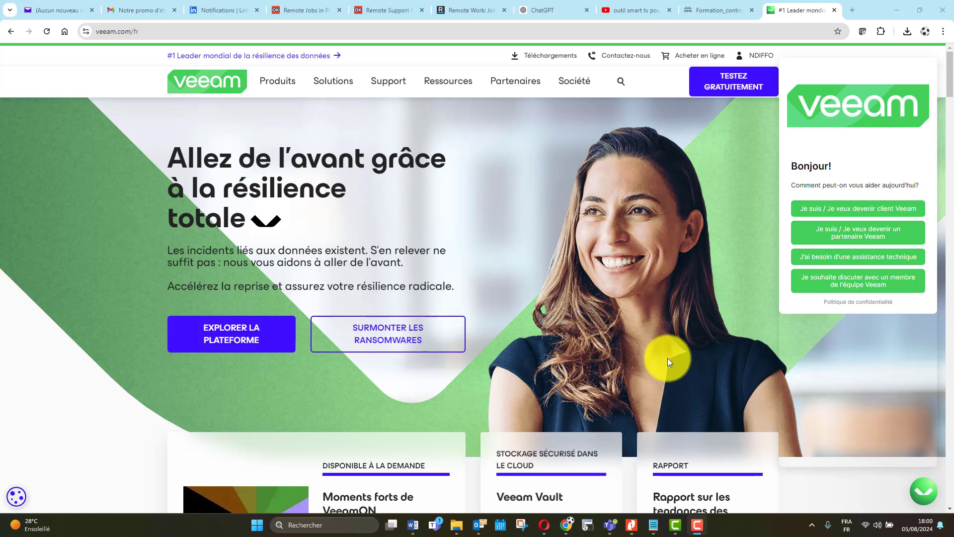
Open the Téléchargements page of the Veeam website
{"action": "scroll", "coordinate": [667, 358], "scroll_direction": "down", "scroll_amount": 5}
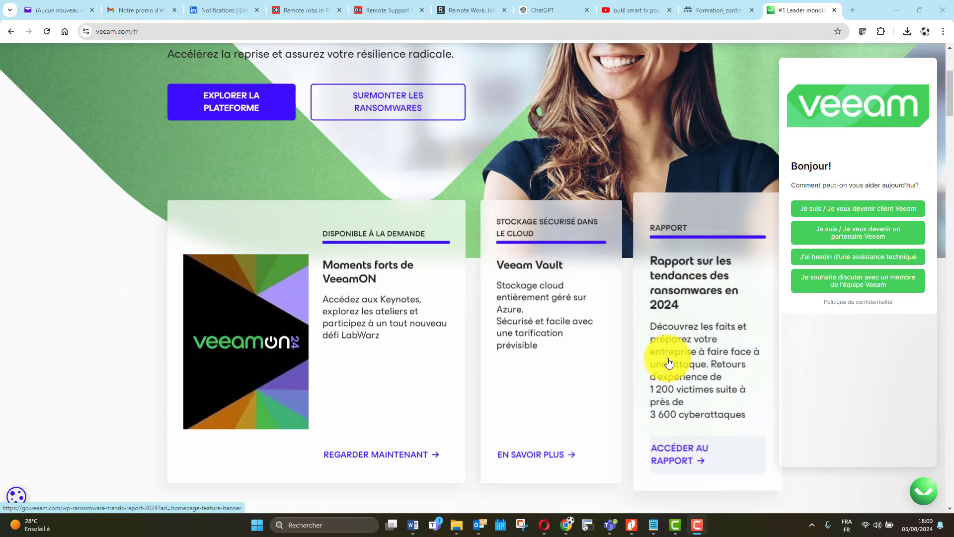
{"action": "scroll", "coordinate": [667, 358], "scroll_direction": "up", "scroll_amount": 5}
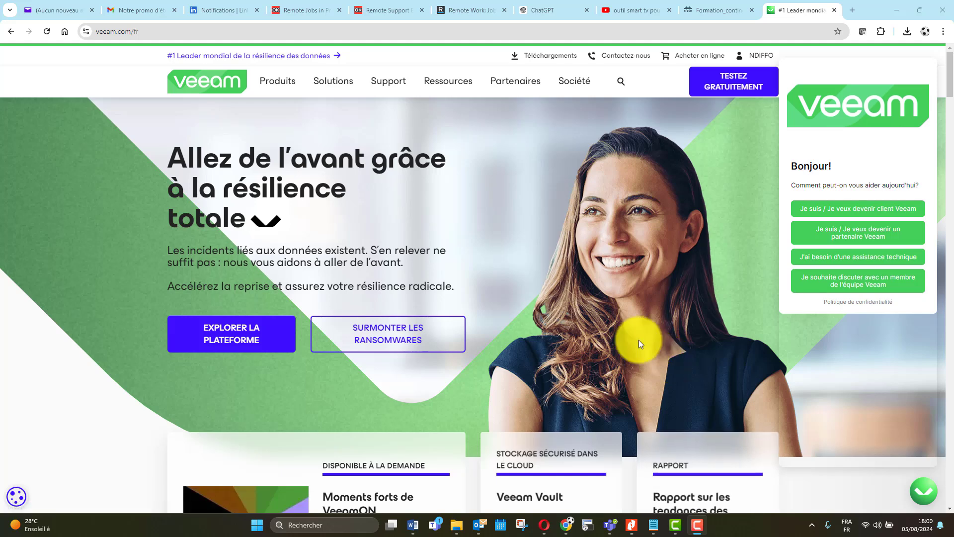
{"action": "left_click", "coordinate": [145, 31]}
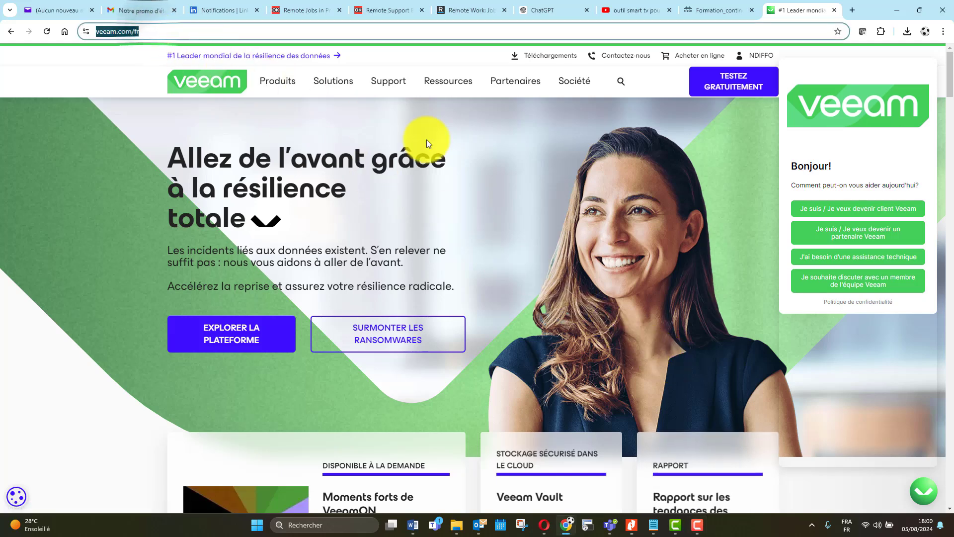
{"action": "left_click", "coordinate": [583, 203]}
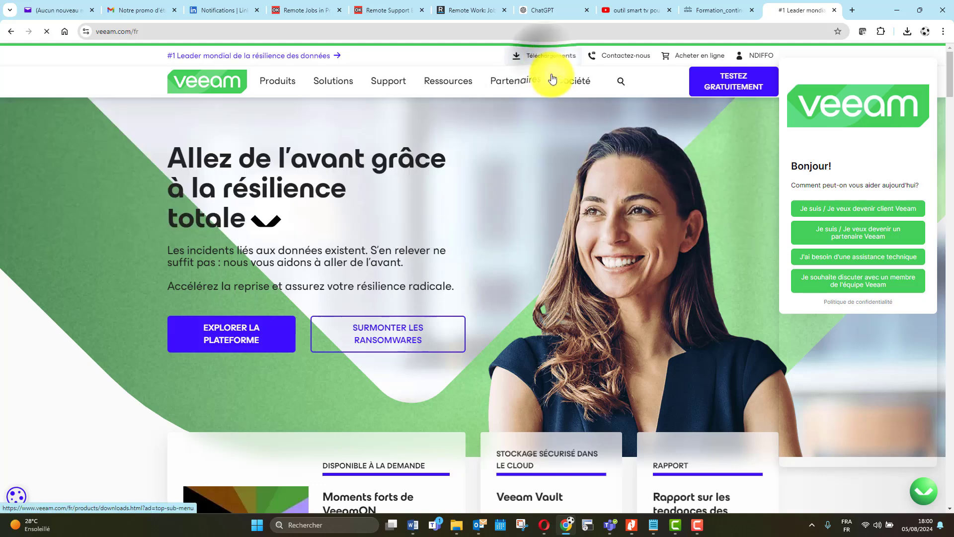
{"action": "left_click", "coordinate": [545, 59]}
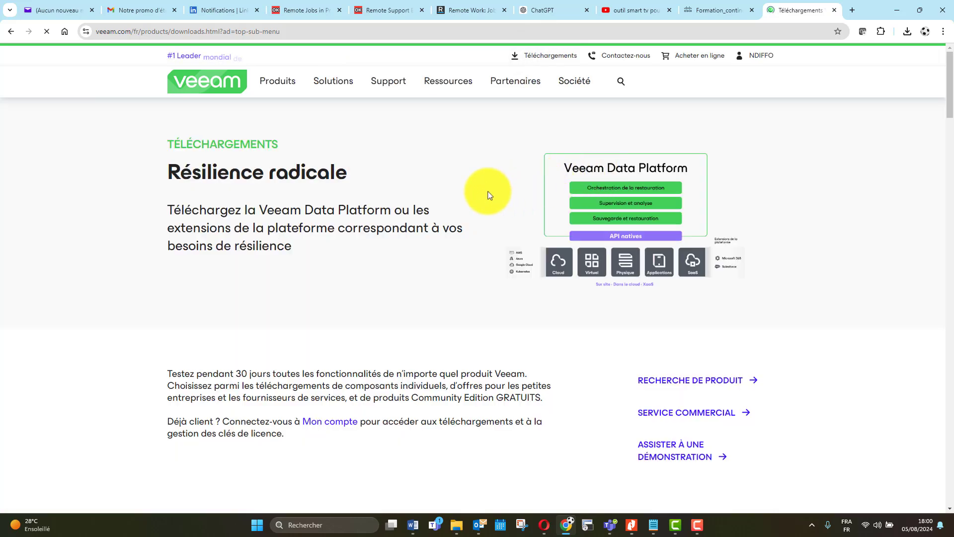
Open the download page for earlier Veeam product releases from the Versions précédentes category
{"action": "scroll", "coordinate": [461, 198], "scroll_direction": "down", "scroll_amount": 2}
{"action": "scroll", "coordinate": [460, 195], "scroll_direction": "down", "scroll_amount": 8}
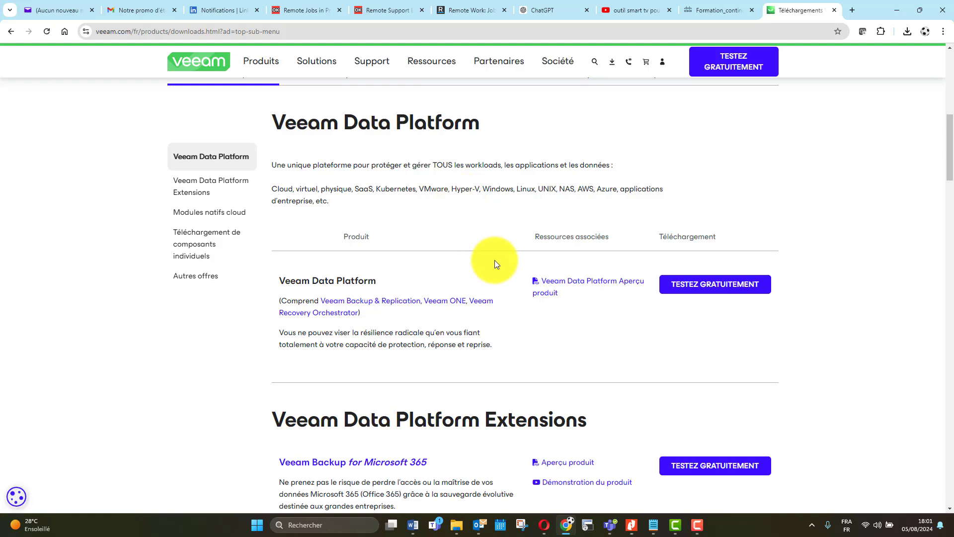
{"action": "scroll", "coordinate": [494, 263], "scroll_direction": "up", "scroll_amount": 2}
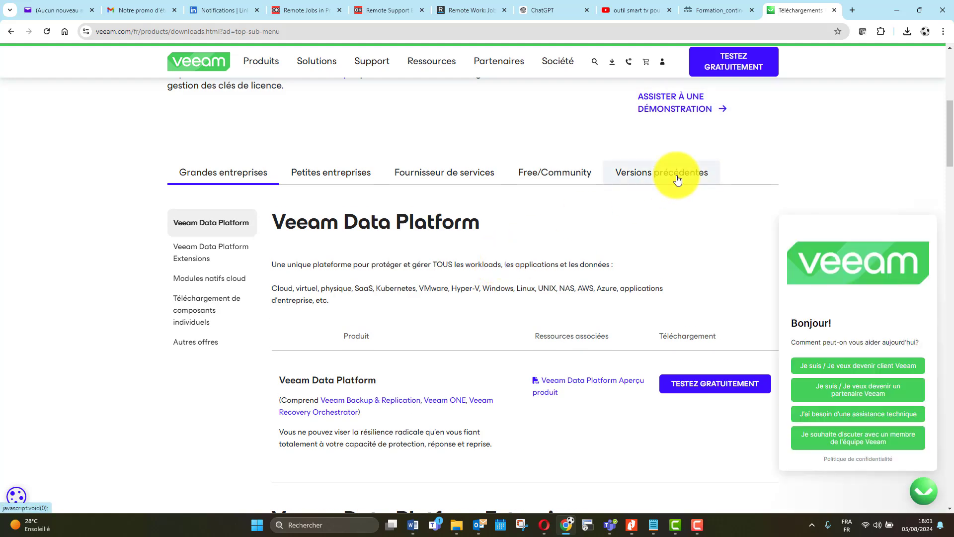
{"action": "left_click", "coordinate": [677, 179]}
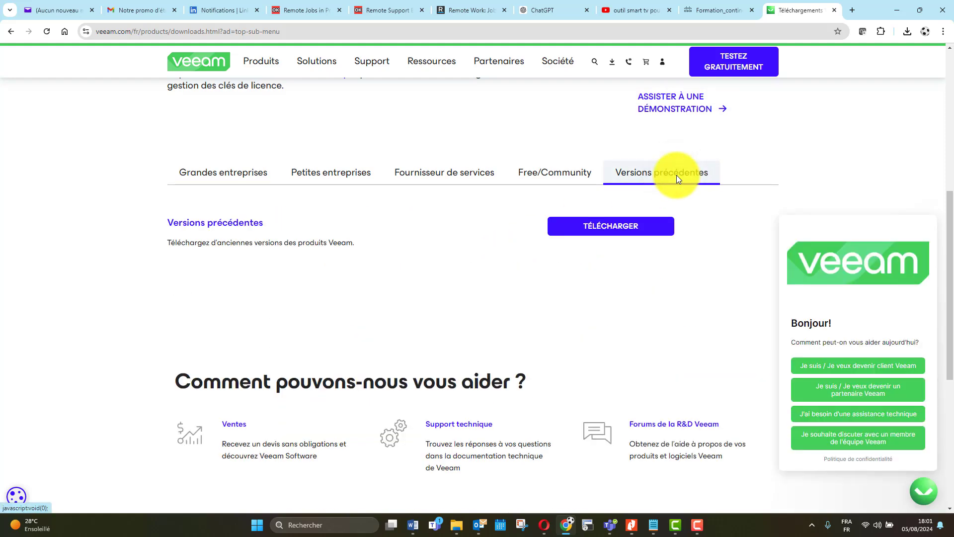
{"action": "left_click", "coordinate": [611, 227]}
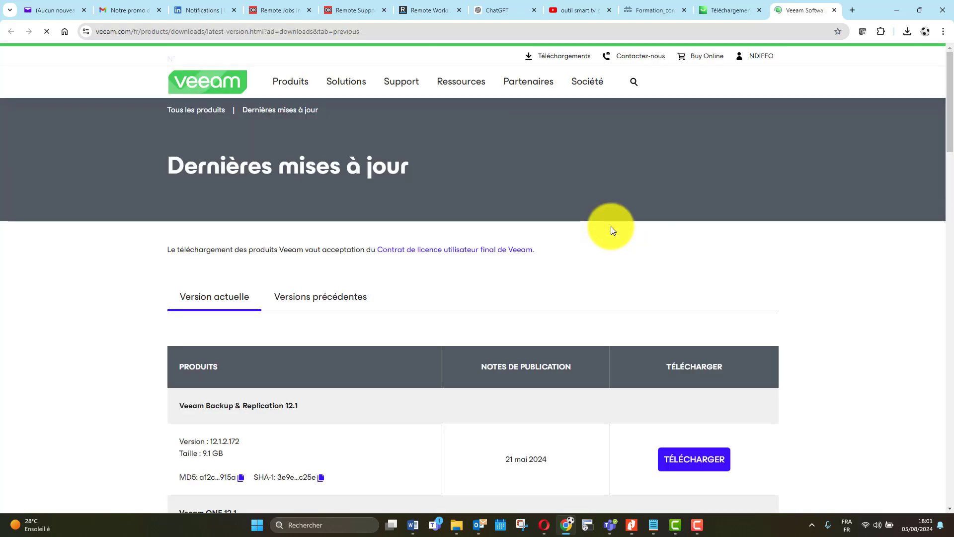
Review the list of previous product versions and switch the downloads list to the current version
{"action": "scroll", "coordinate": [611, 228], "scroll_direction": "down", "scroll_amount": 3}
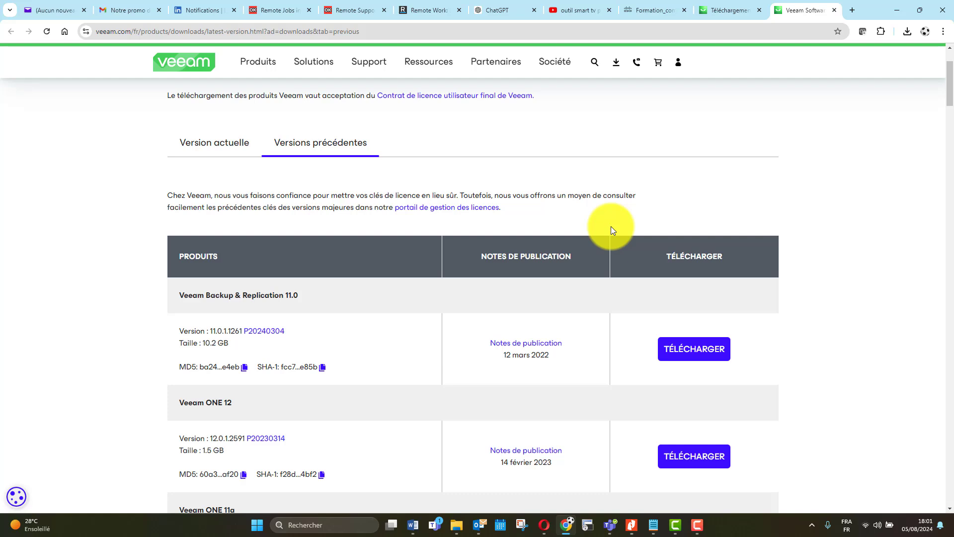
{"action": "scroll", "coordinate": [609, 231], "scroll_direction": "down", "scroll_amount": 1}
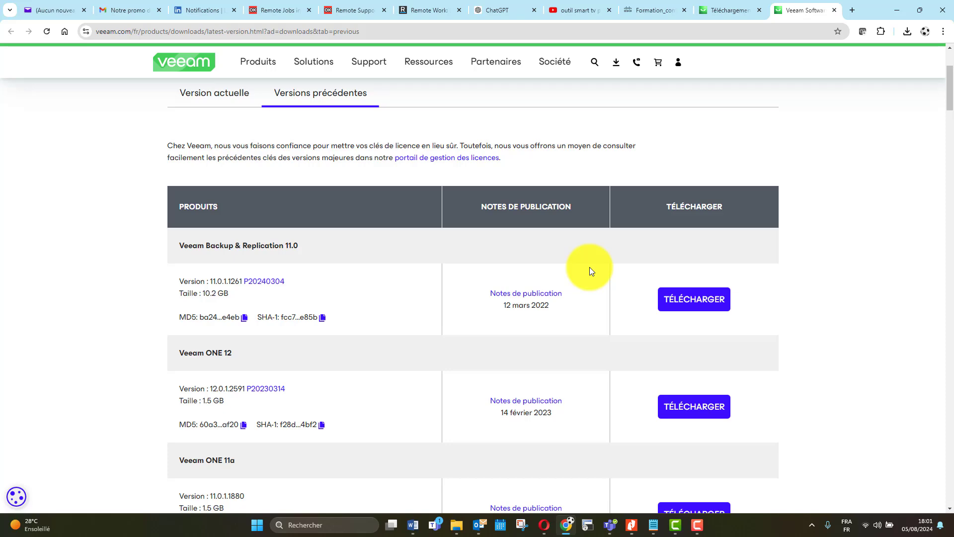
{"action": "scroll", "coordinate": [589, 271], "scroll_direction": "down", "scroll_amount": 5}
{"action": "scroll", "coordinate": [590, 271], "scroll_direction": "up", "scroll_amount": 6}
{"action": "scroll", "coordinate": [589, 270], "scroll_direction": "up", "scroll_amount": 3}
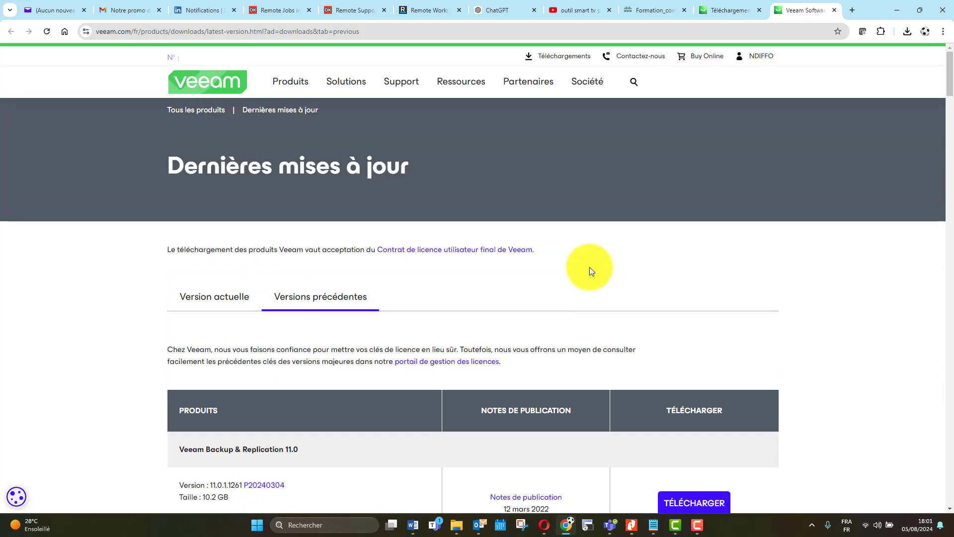
{"action": "left_click", "coordinate": [189, 297]}
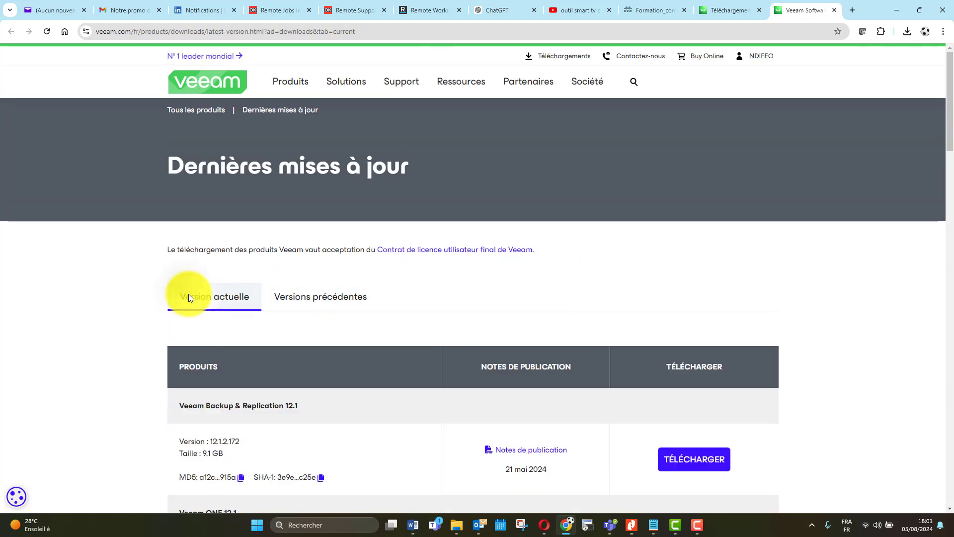
Download Veeam Backup & Replication 12.1, version 12.1.2.172, and check its progress in the recent downloads history
{"action": "scroll", "coordinate": [189, 293], "scroll_direction": "down", "scroll_amount": 3}
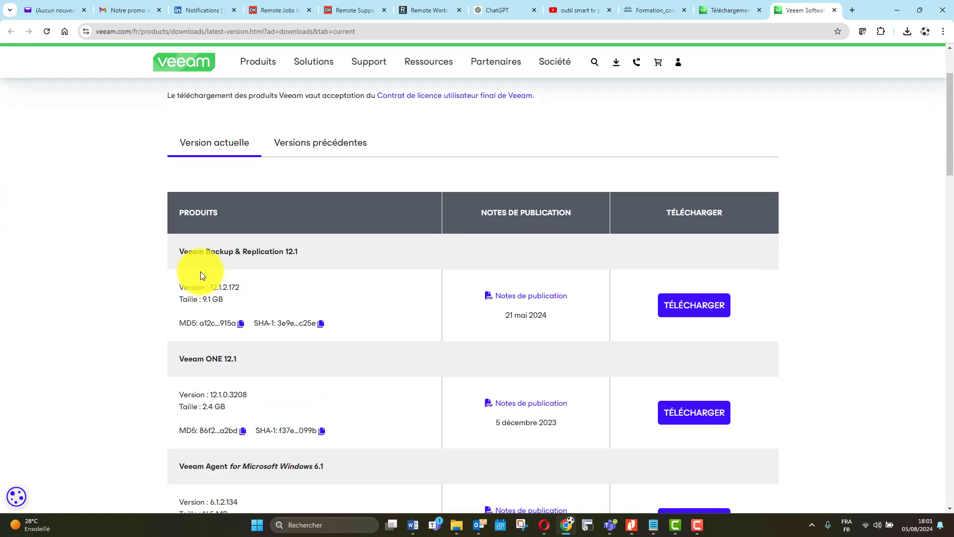
{"action": "left_click_drag", "start_coordinate": [301, 251], "coordinate": [178, 253]}
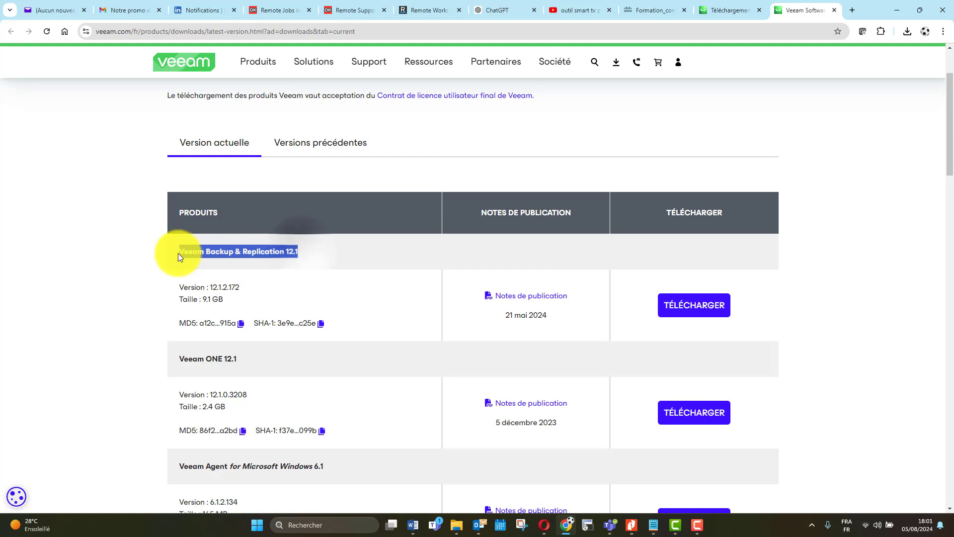
{"action": "scroll", "coordinate": [256, 308], "scroll_direction": "down", "scroll_amount": 1}
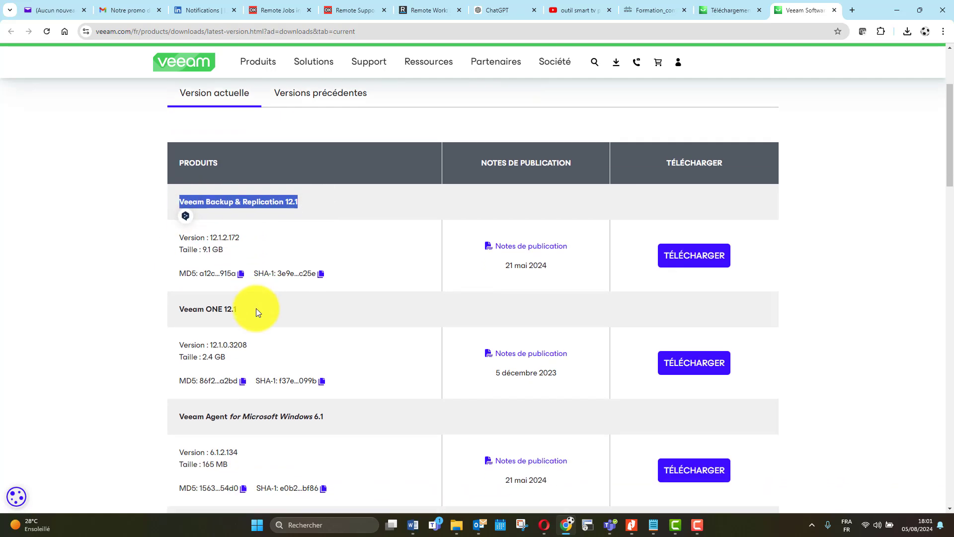
{"action": "left_click", "coordinate": [699, 258]}
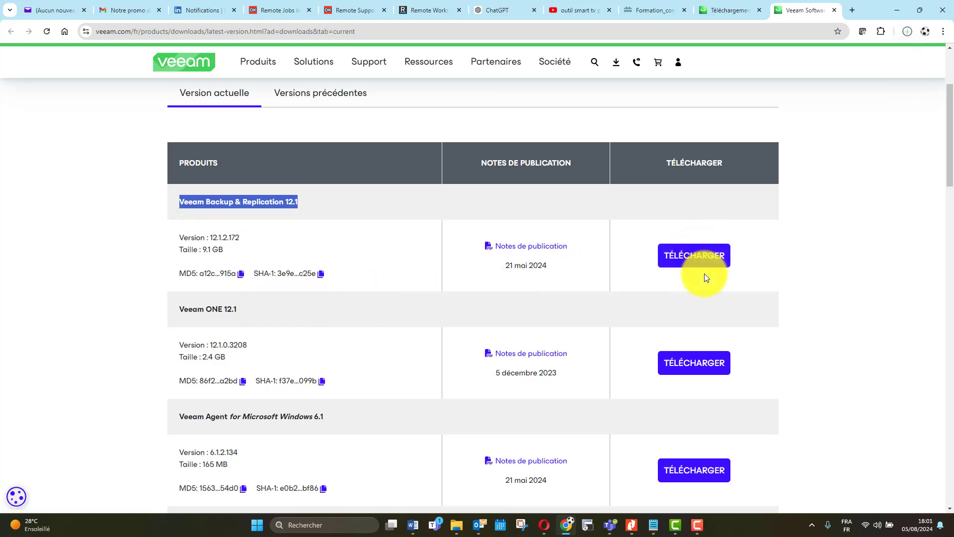
{"action": "left_click", "coordinate": [908, 31]}
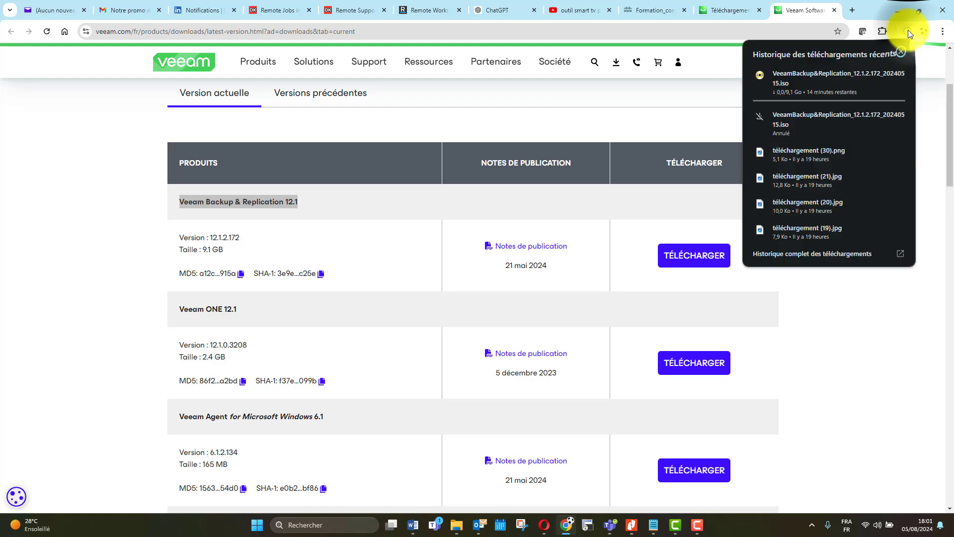
{"action": "left_click", "coordinate": [666, 138]}
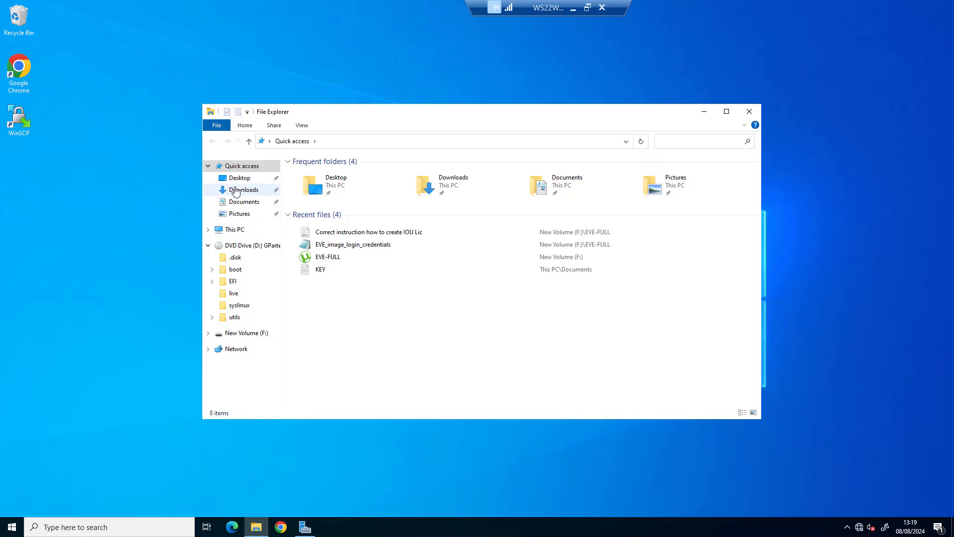
On the Windows server, mount the Veeam Backup & Replication ISO from the Downloads folder and run its Setup application
{"action": "left_click", "coordinate": [243, 189]}
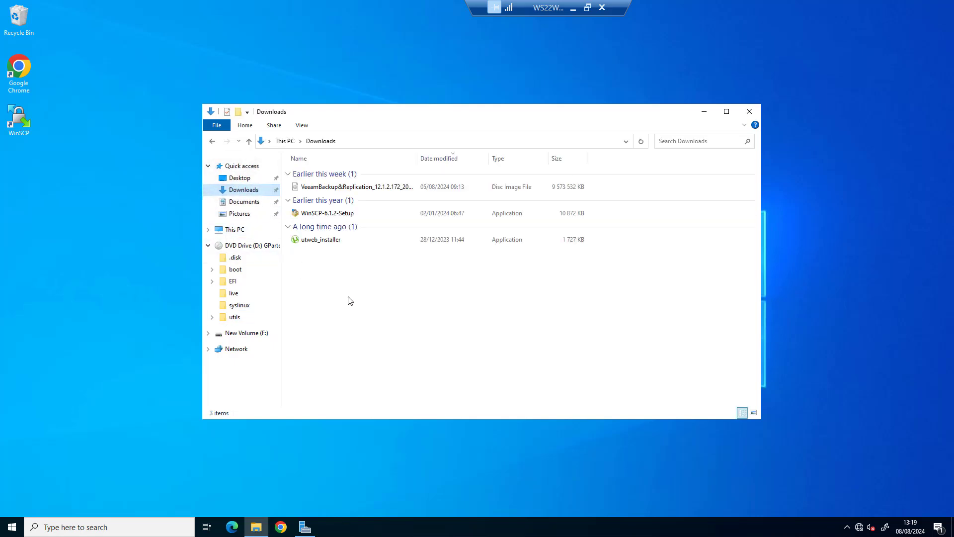
{"action": "left_click", "coordinate": [348, 187]}
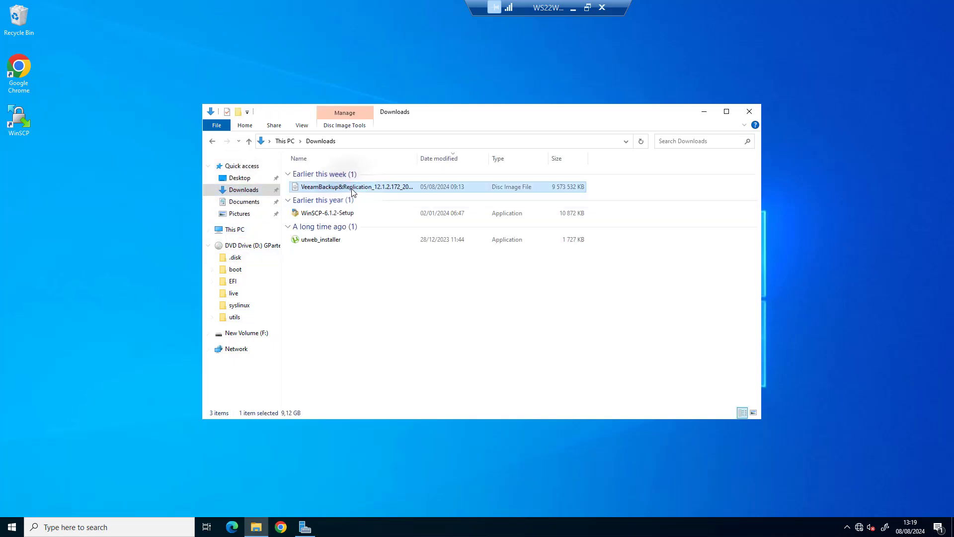
{"action": "left_click_drag", "start_coordinate": [352, 190], "coordinate": [351, 191]}
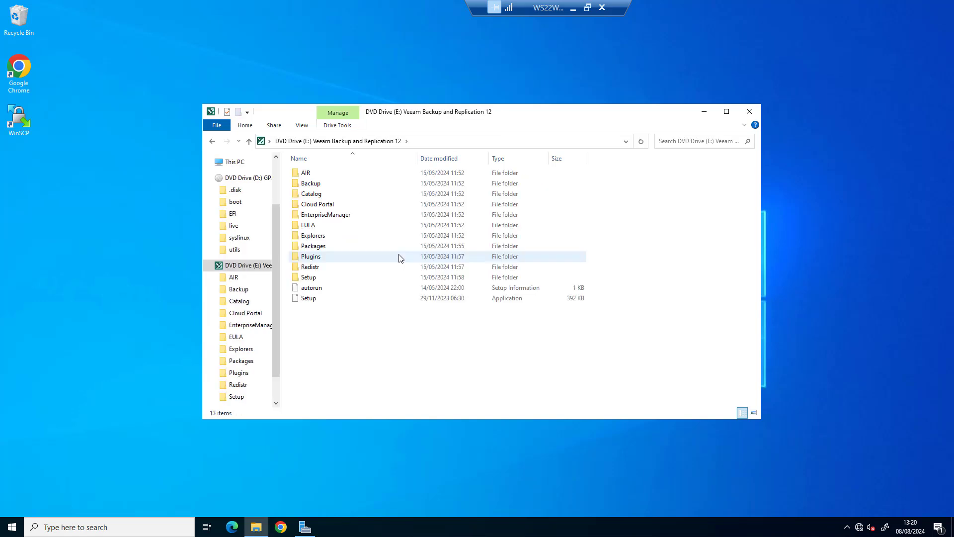
{"action": "double_click", "coordinate": [311, 300]}
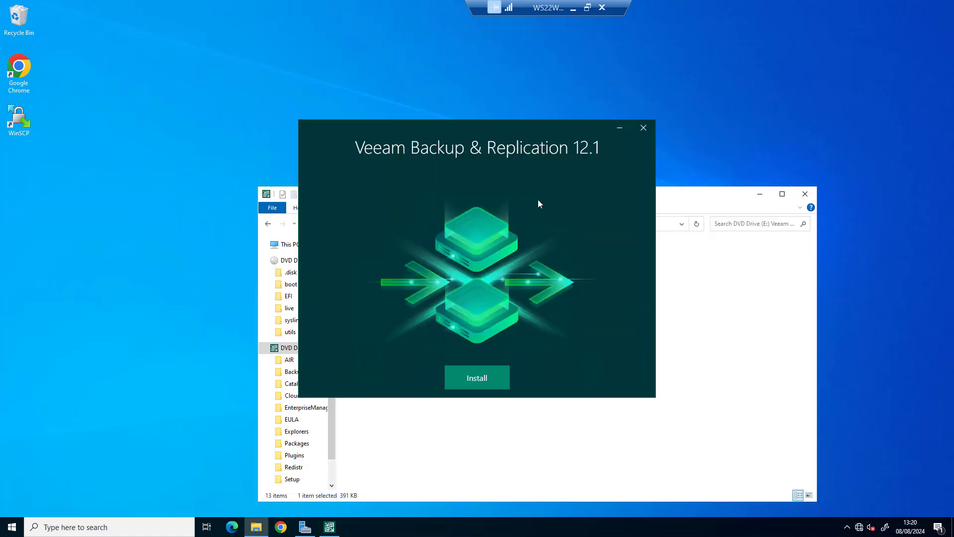
Start the installation of Veeam Backup & Replication itself and accept the license agreements
{"action": "left_click", "coordinate": [864, 172]}
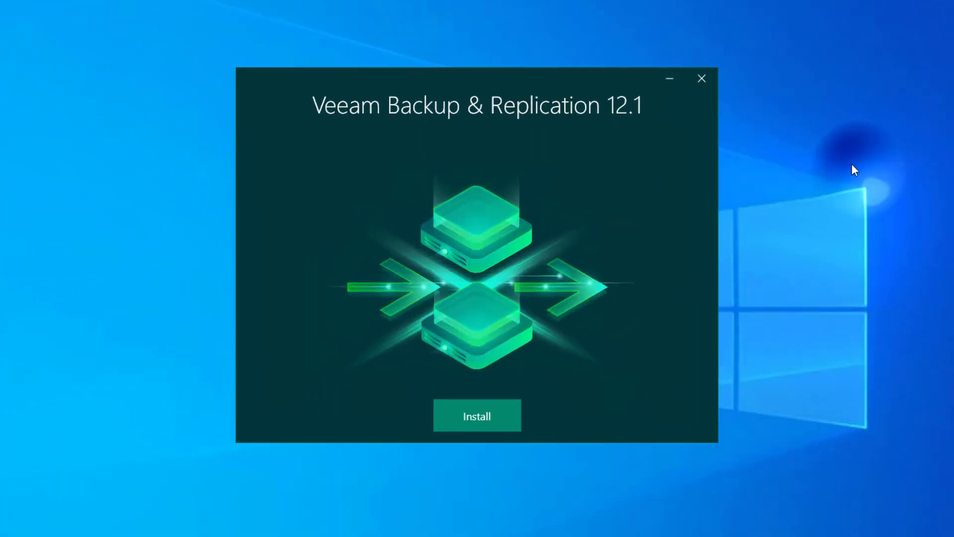
{"action": "left_click", "coordinate": [506, 407]}
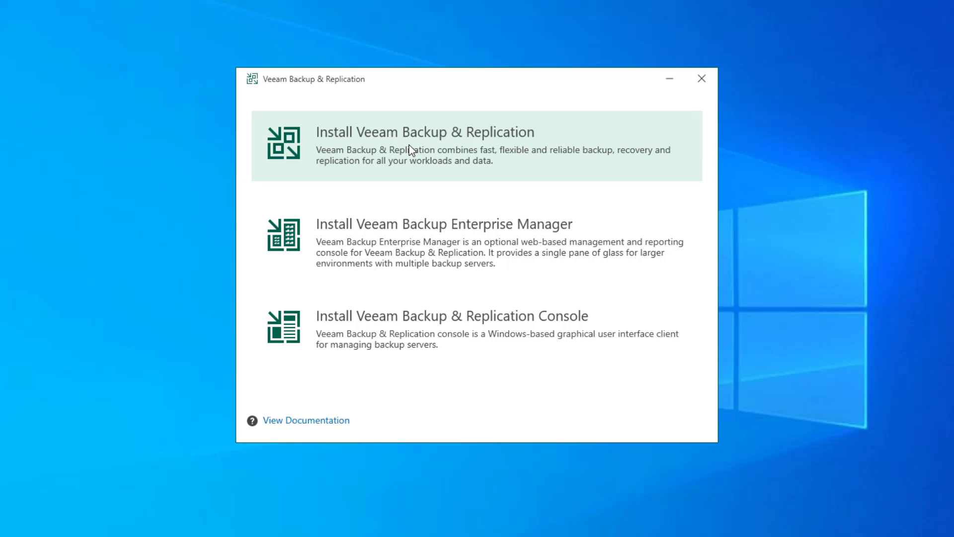
{"action": "left_click", "coordinate": [410, 144]}
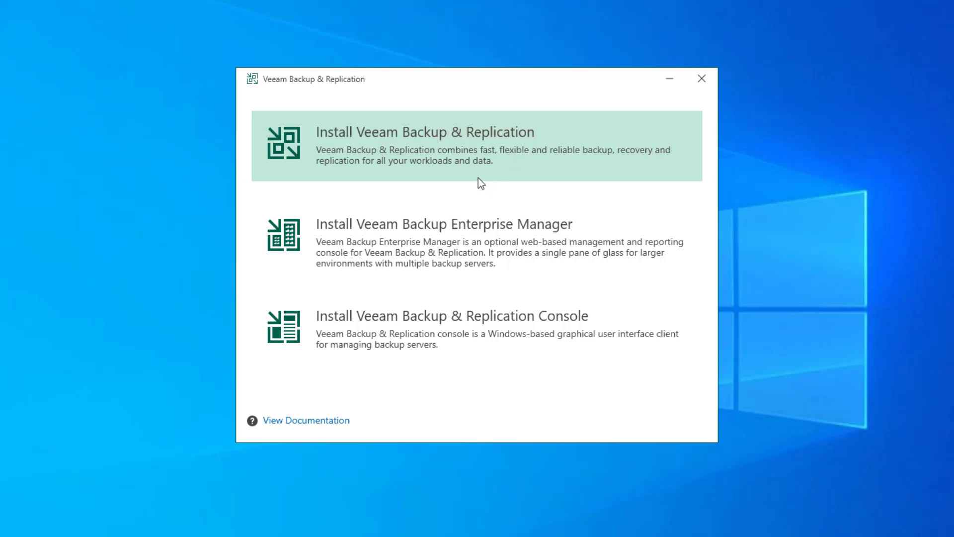
{"action": "left_click", "coordinate": [449, 142]}
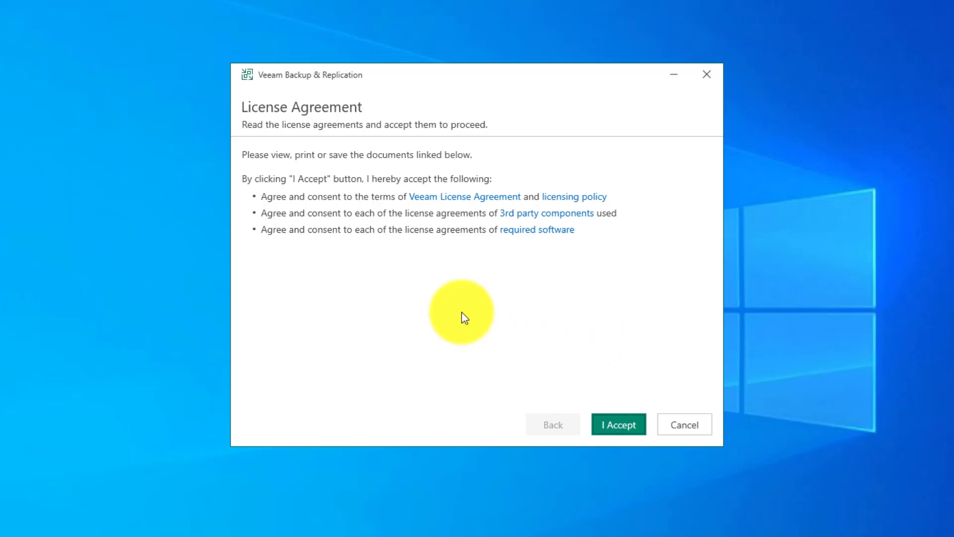
{"action": "left_click", "coordinate": [621, 424]}
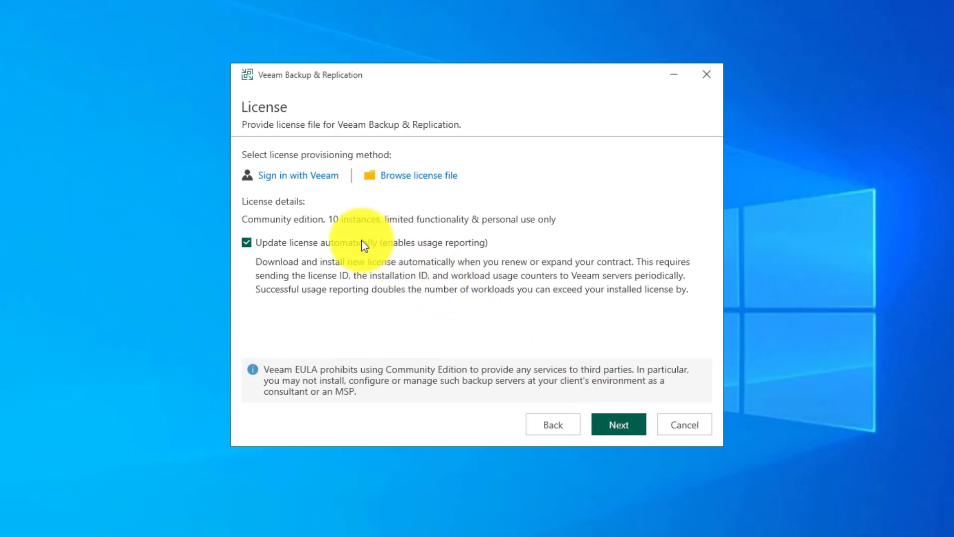
Try to continue past the license page with automatic license updates turned off
{"action": "left_click", "coordinate": [245, 242]}
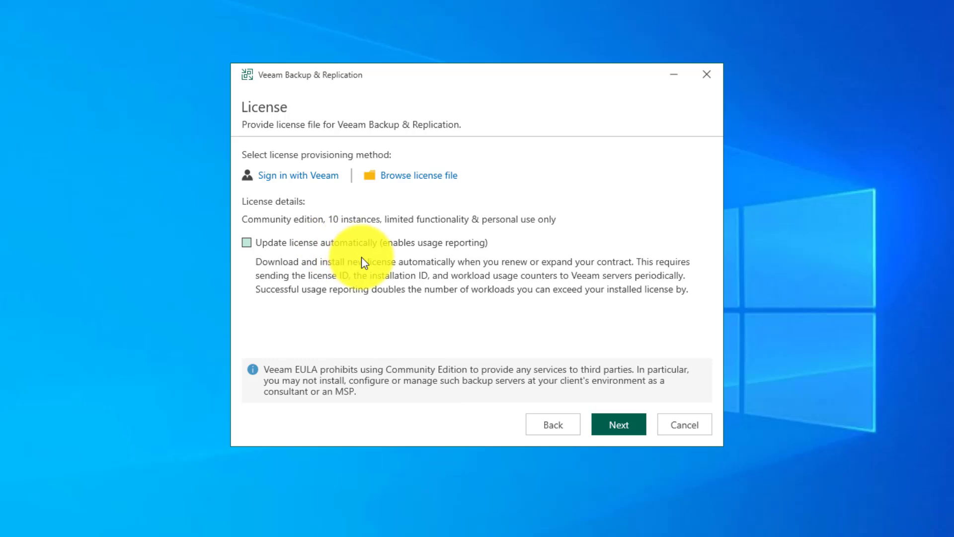
{"action": "left_click", "coordinate": [617, 424]}
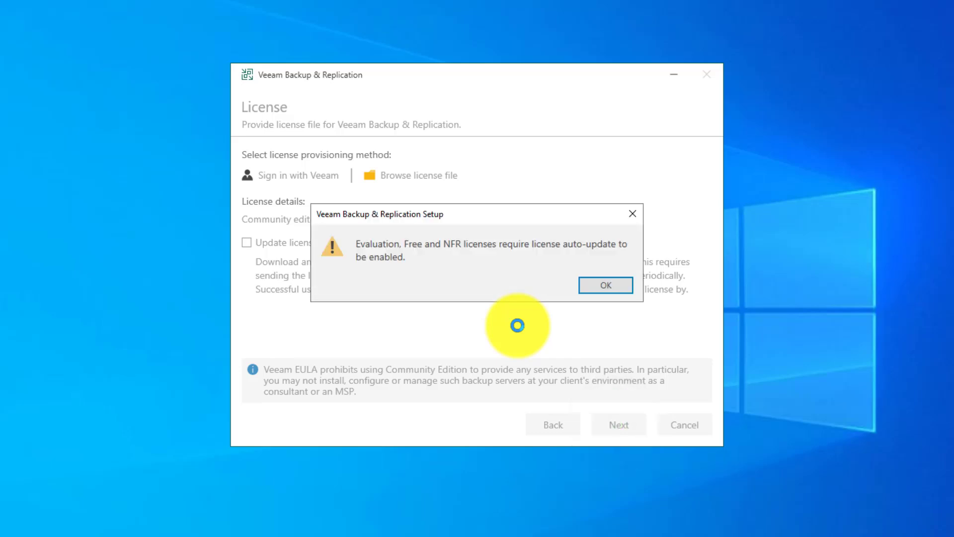
{"action": "left_click", "coordinate": [590, 286]}
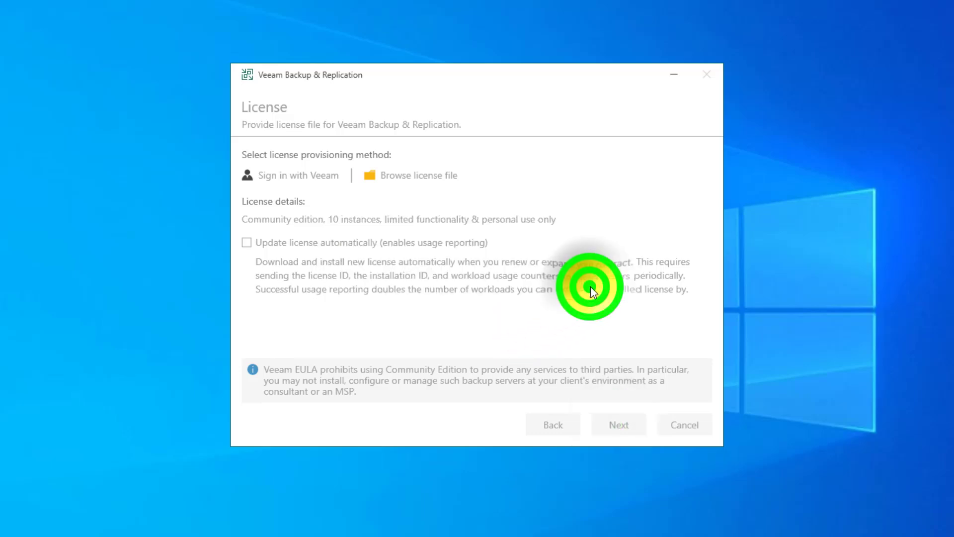
Continue the setup with the LOCAL SYSTEM service account and a new PostgreSQL instance using Windows authentication
{"action": "left_click", "coordinate": [613, 425]}
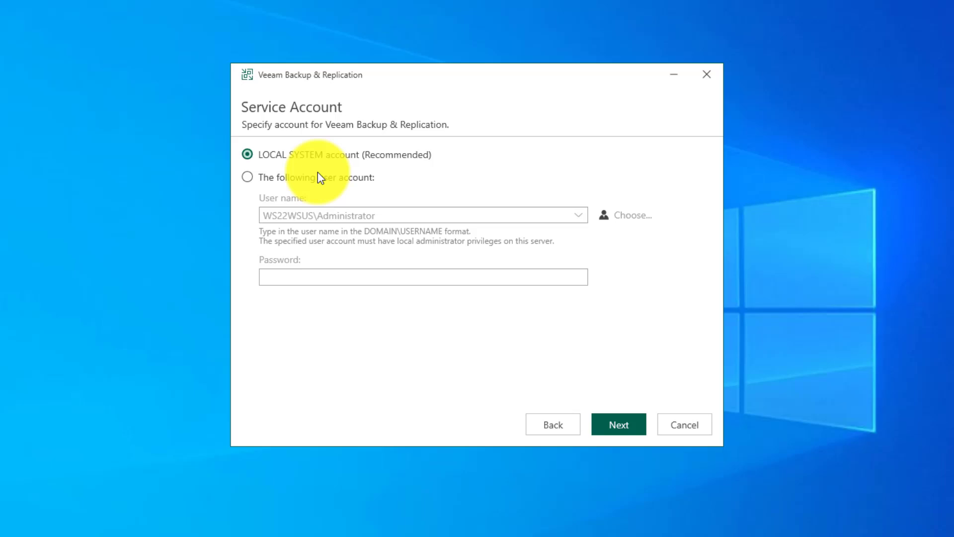
{"action": "left_click", "coordinate": [623, 424]}
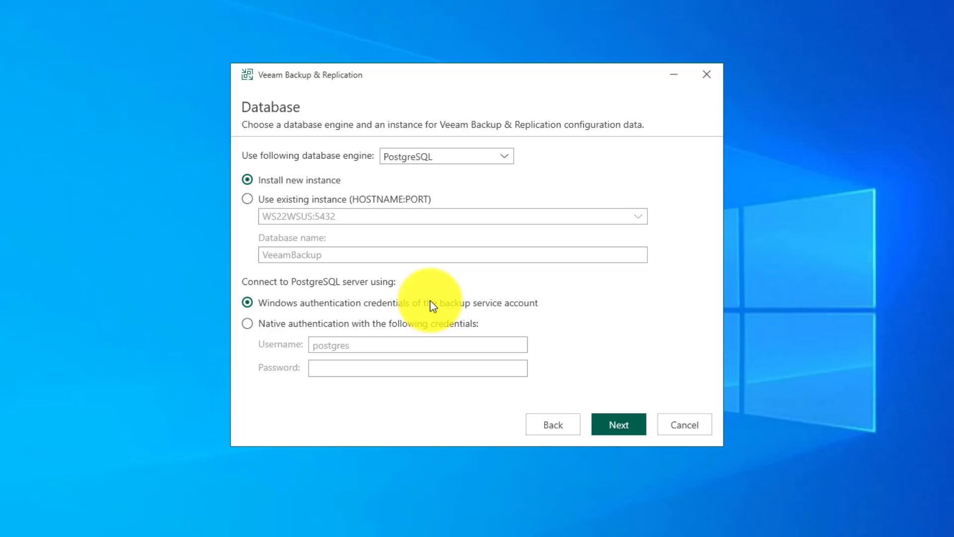
{"action": "left_click", "coordinate": [622, 425]}
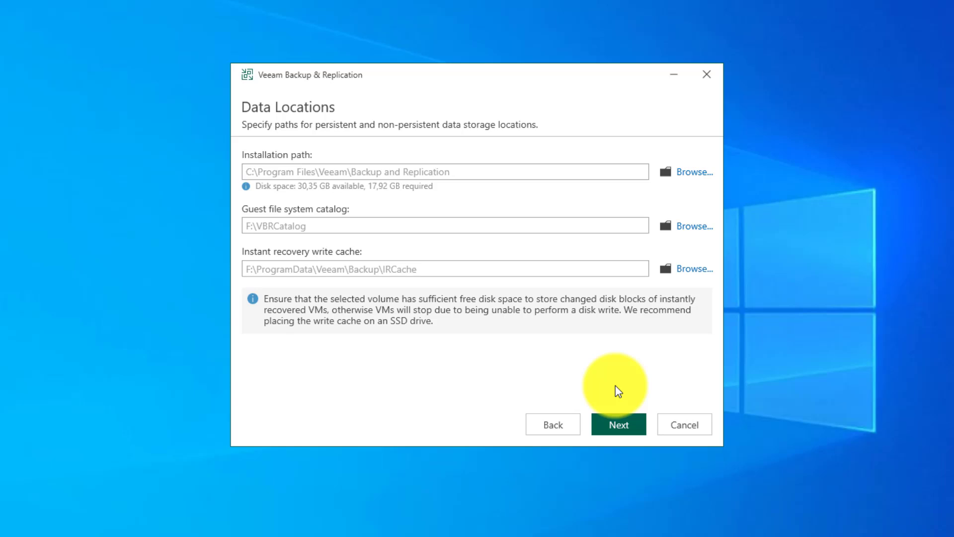
Accept the default installation, guest catalog and write cache paths, continuing despite the recommended disk space shortfall on drive C
{"action": "left_click", "coordinate": [634, 426]}
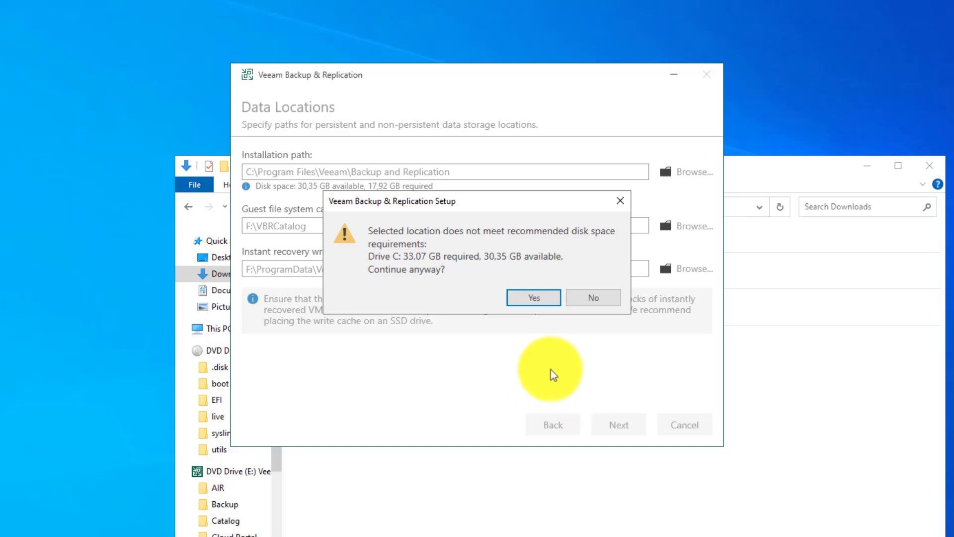
{"action": "left_click", "coordinate": [594, 298]}
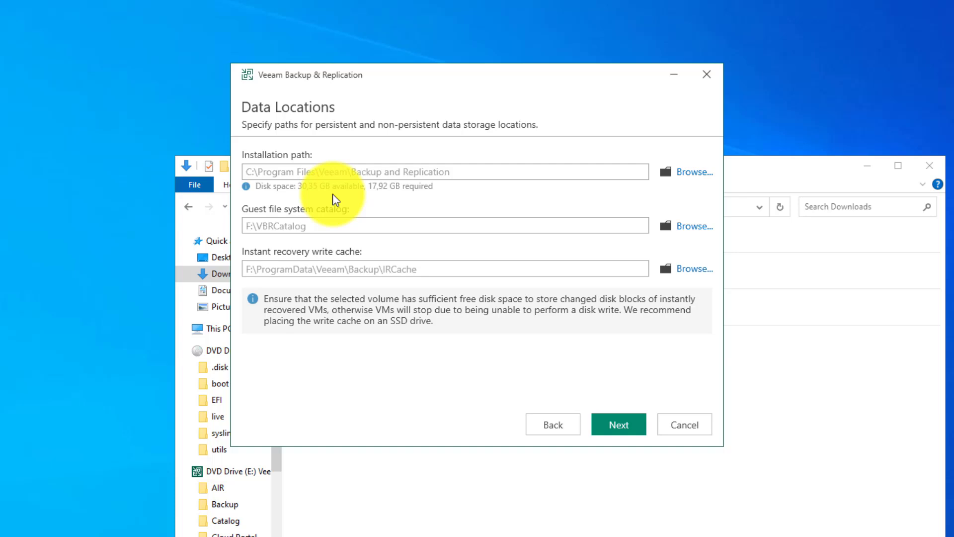
{"action": "left_click", "coordinate": [619, 422]}
{"action": "left_click", "coordinate": [541, 294]}
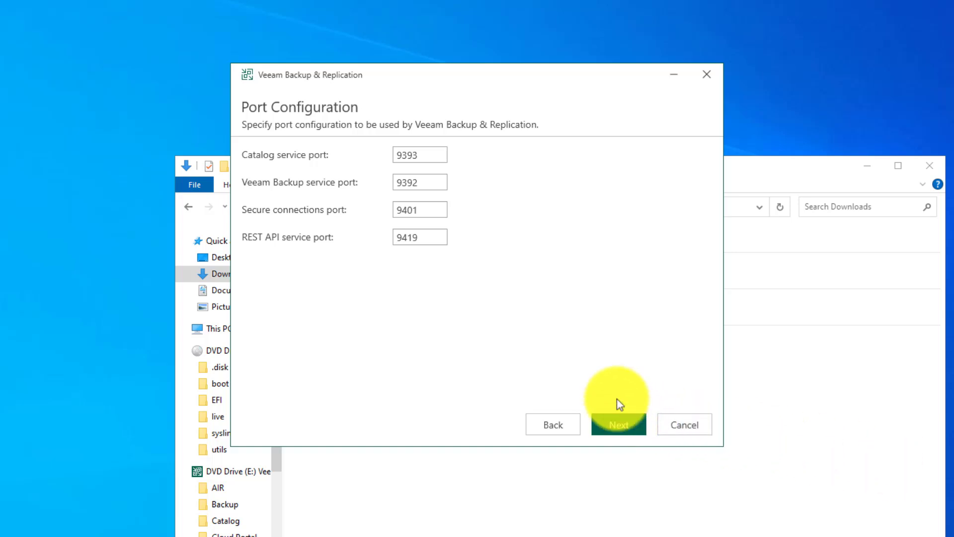
Keep the default service ports 9393, 9392, 9401 and 9419, and start the installation
{"action": "left_click", "coordinate": [434, 155]}
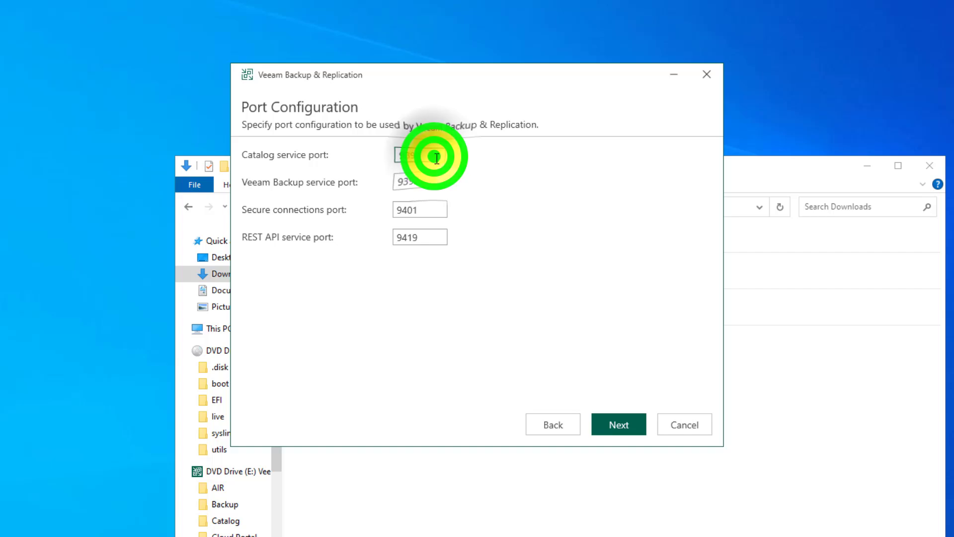
{"action": "left_click", "coordinate": [614, 423]}
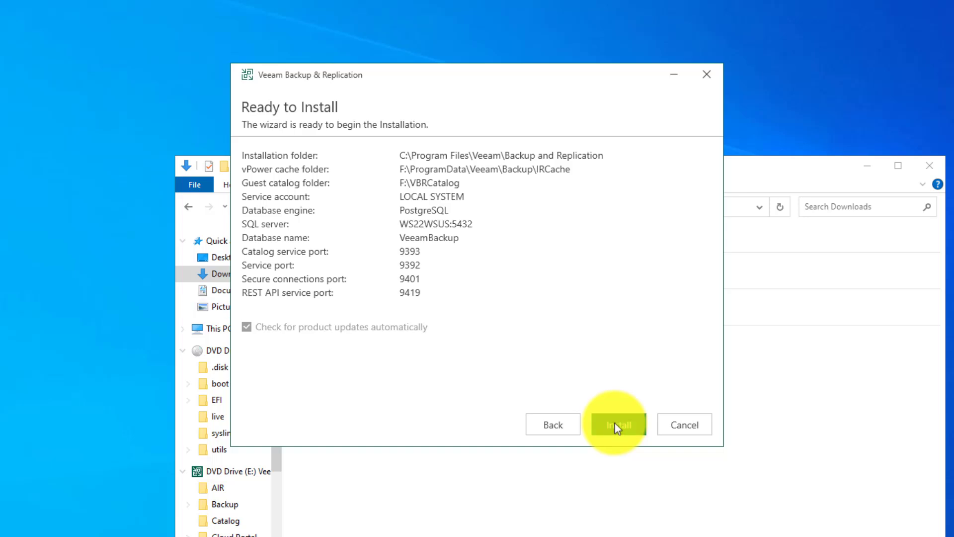
{"action": "left_click", "coordinate": [616, 425]}
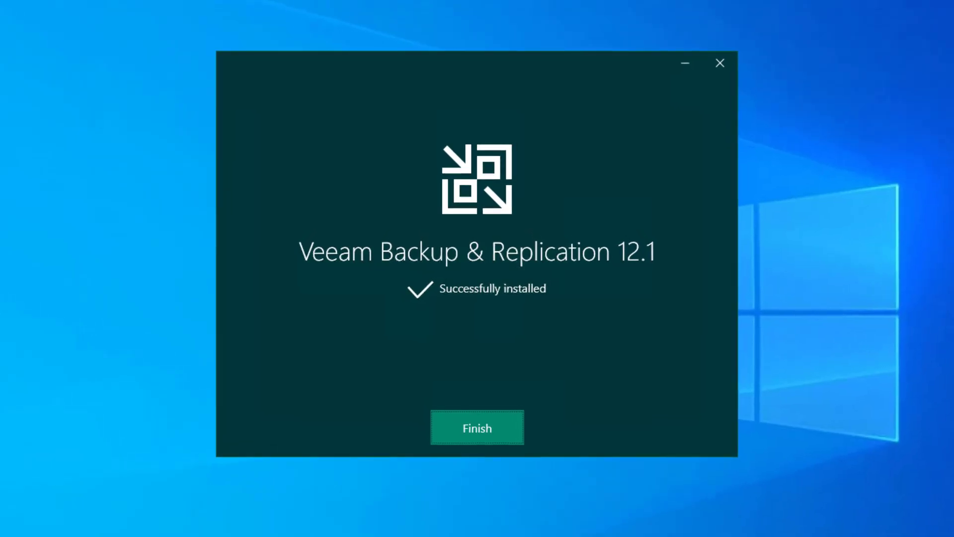
Close the finished installer, then launch the Veeam console, connect to localhost on port 9392 with Windows session authentication, and maximize it
{"action": "left_click", "coordinate": [485, 430]}
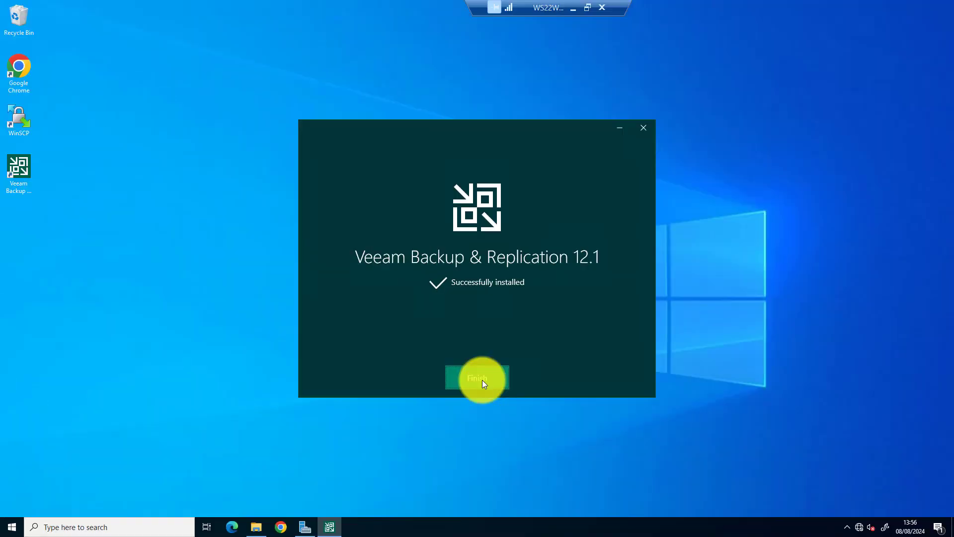
{"action": "left_click", "coordinate": [485, 431]}
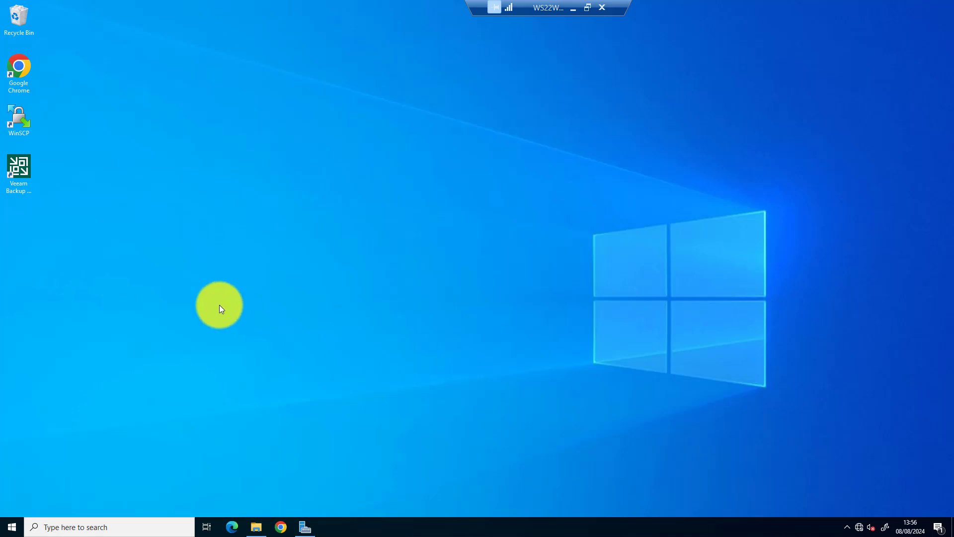
{"action": "double_click", "coordinate": [25, 171]}
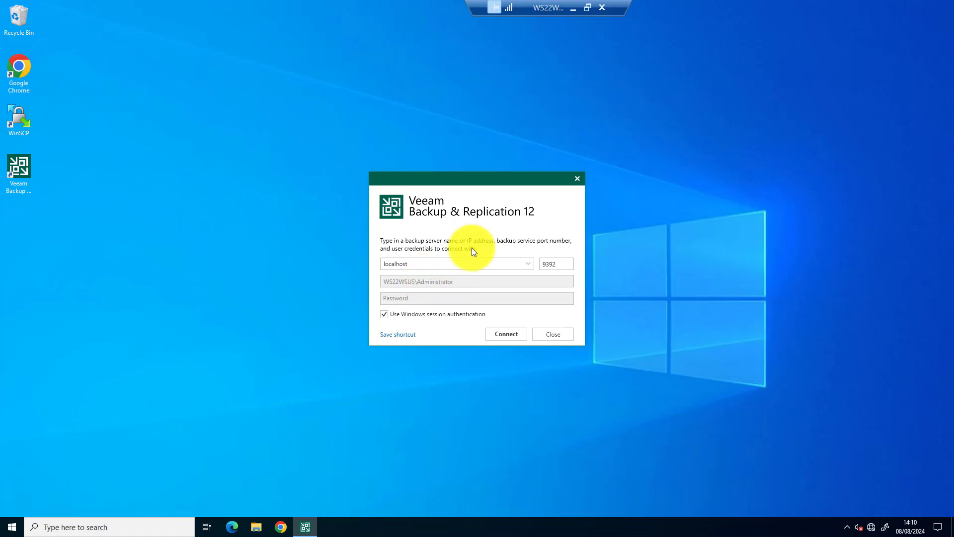
{"action": "left_click", "coordinate": [503, 335]}
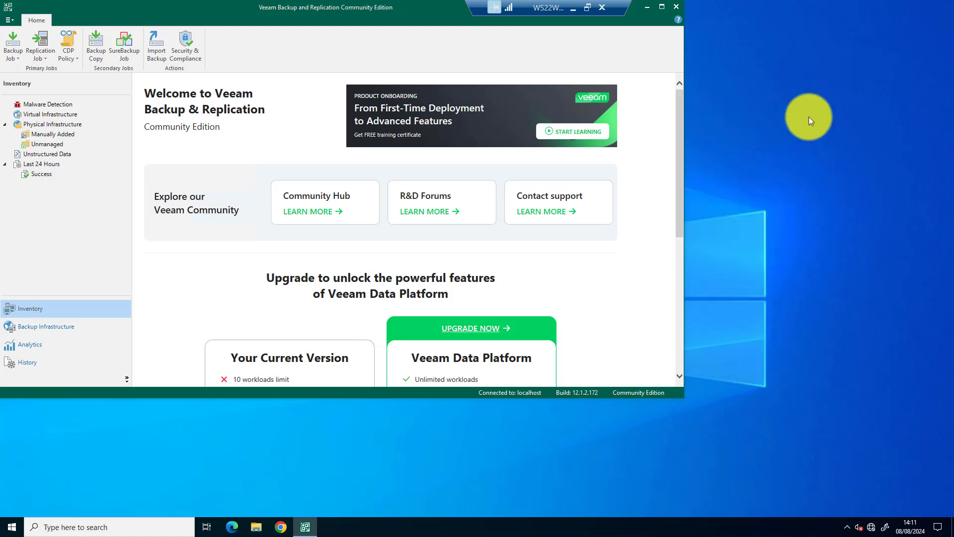
{"action": "left_click", "coordinate": [661, 8]}
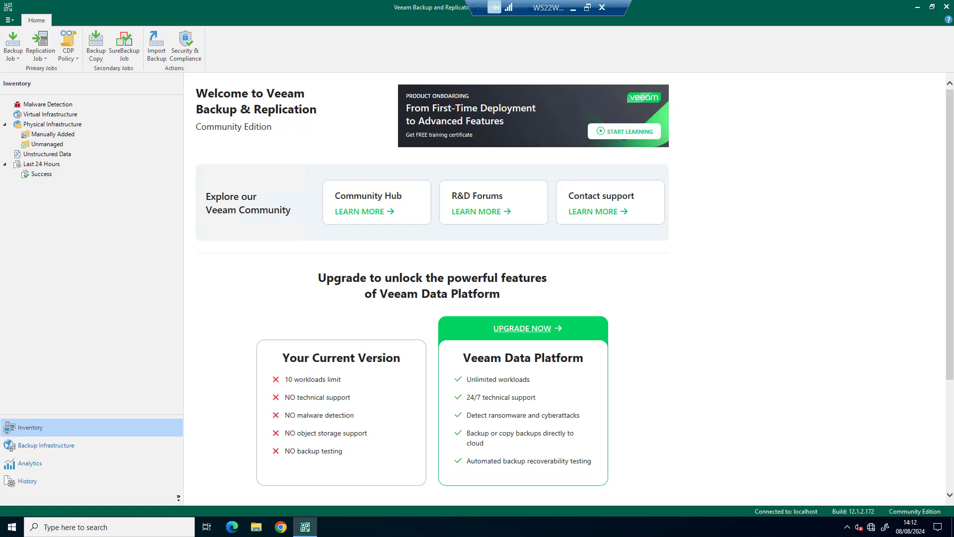
Examine the workload limit and other restrictions of the current version on the welcome page
{"action": "left_click", "coordinate": [237, 312]}
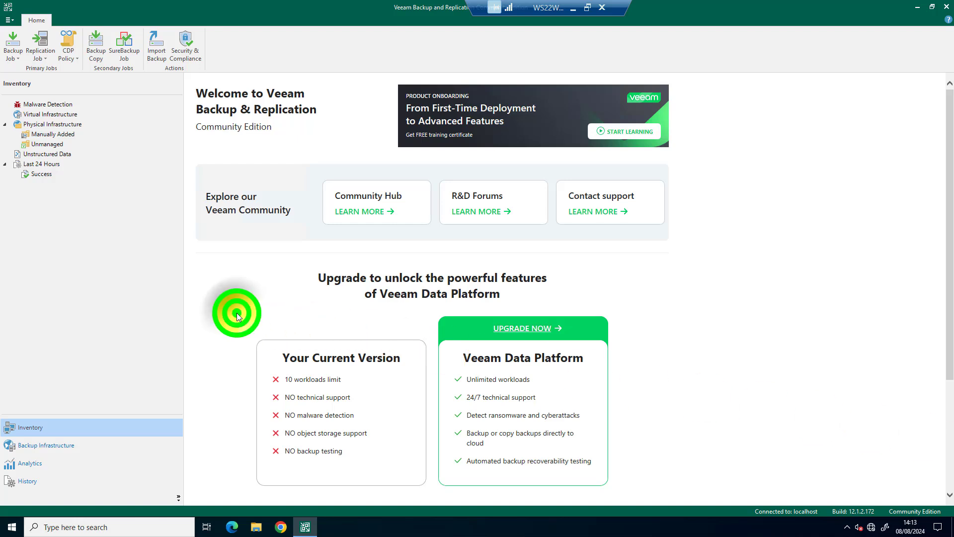
{"action": "left_click_drag", "start_coordinate": [234, 379], "coordinate": [347, 389]}
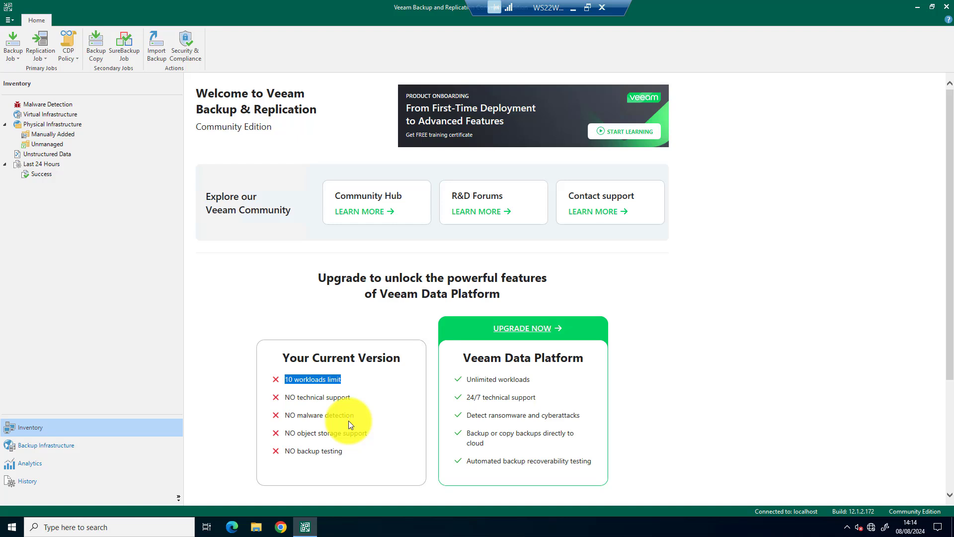
{"action": "left_click", "coordinate": [281, 308]}
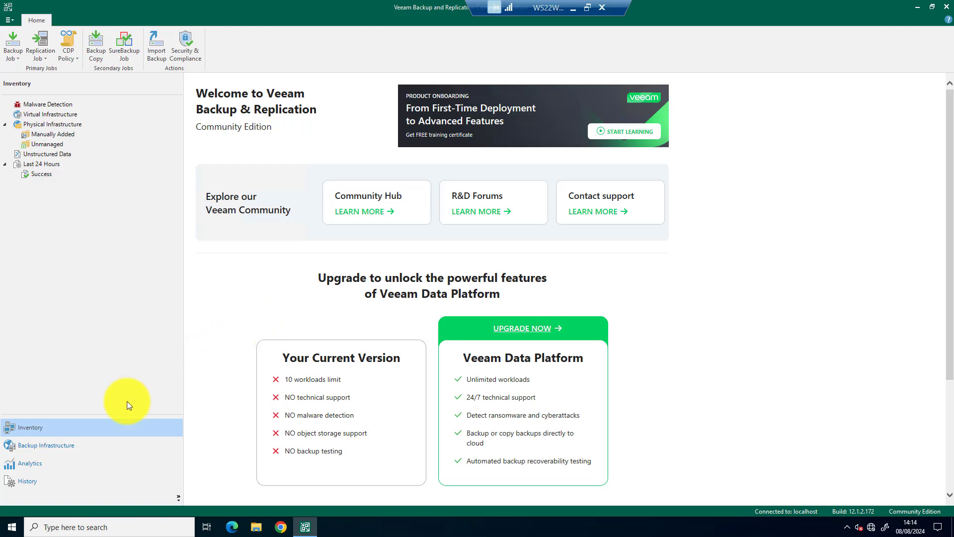
Open the properties of the Default Backup Repository in the backup infrastructure
{"action": "left_click", "coordinate": [55, 448]}
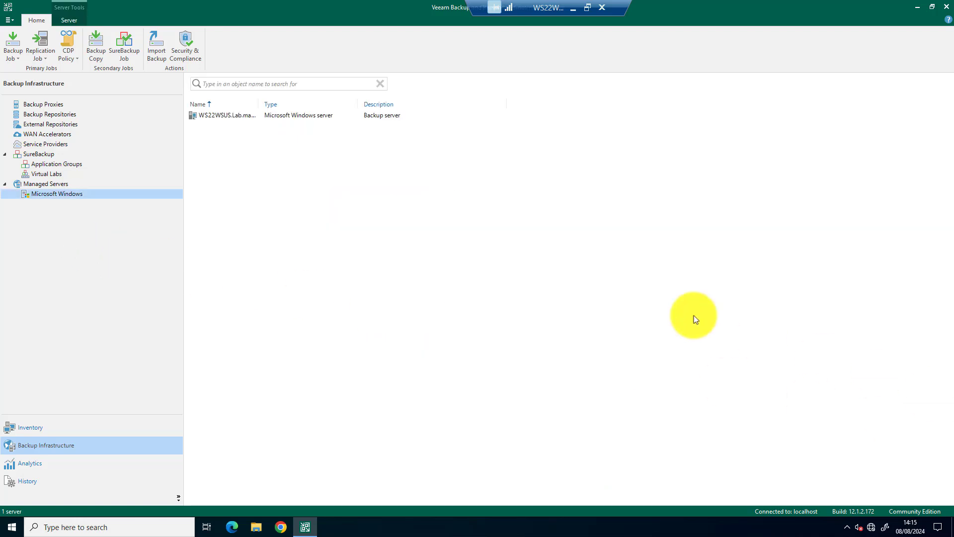
{"action": "left_click", "coordinate": [63, 115]}
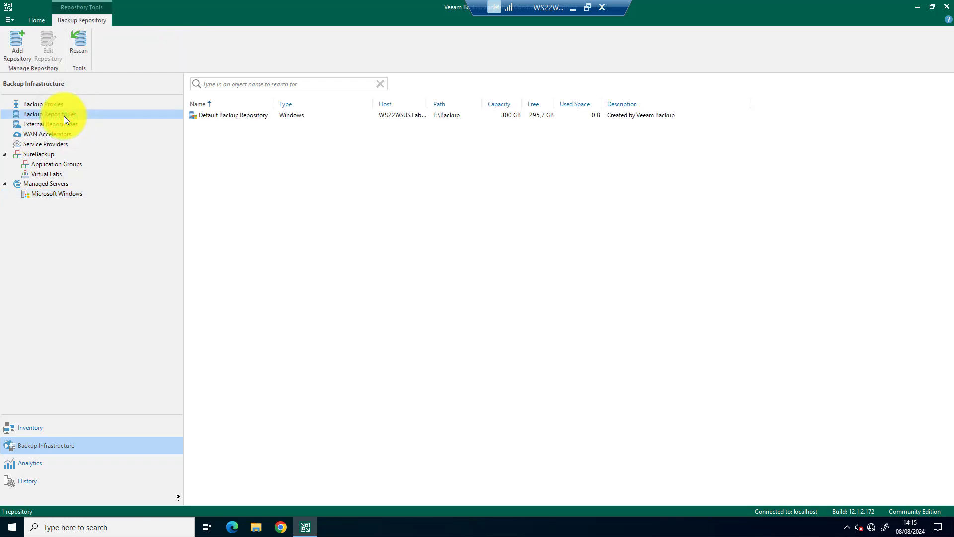
{"action": "left_click", "coordinate": [250, 116]}
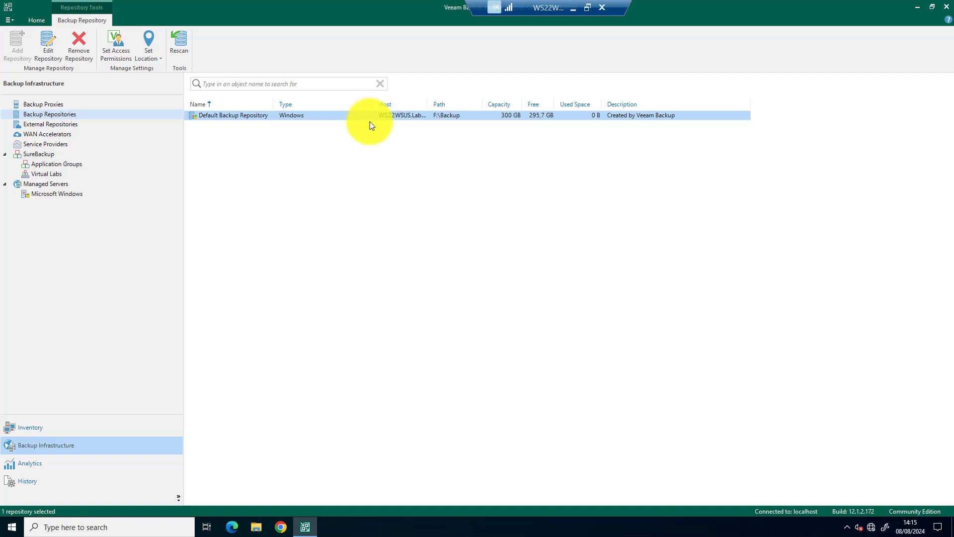
{"action": "right_click", "coordinate": [243, 116]}
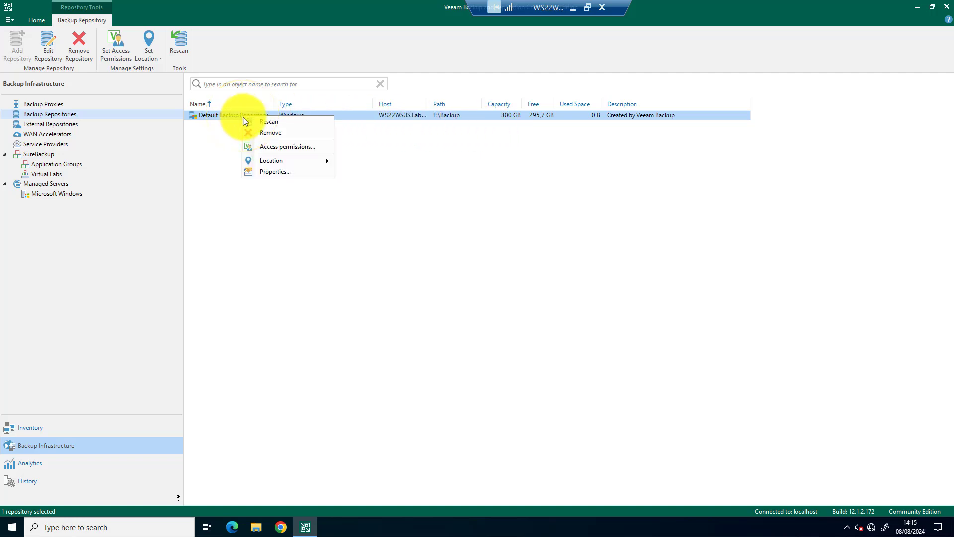
{"action": "left_click", "coordinate": [277, 172]}
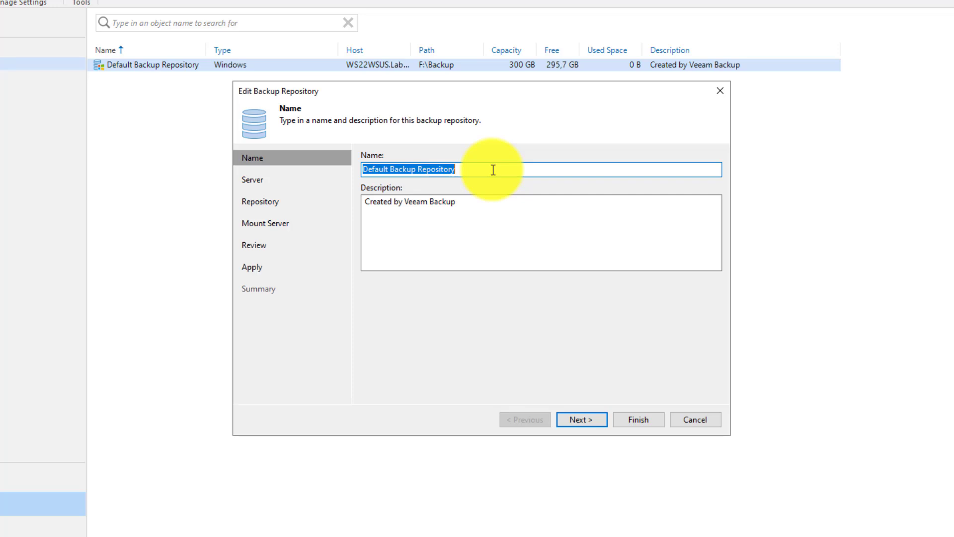
Rename the repository as Backup, keep its description, and continue to the server settings
{"action": "type", "text": "backup"}
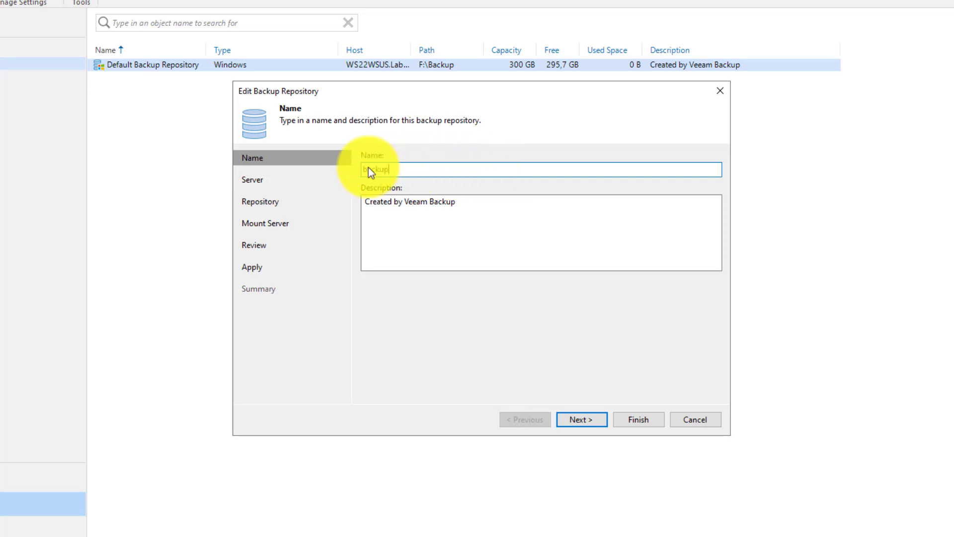
{"action": "left_click", "coordinate": [367, 168]}
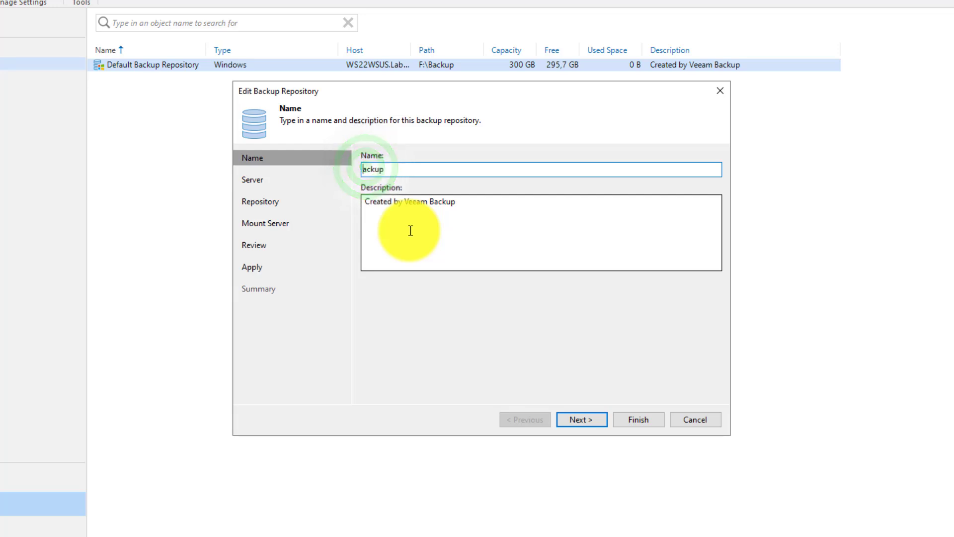
{"action": "left_click", "coordinate": [467, 216]}
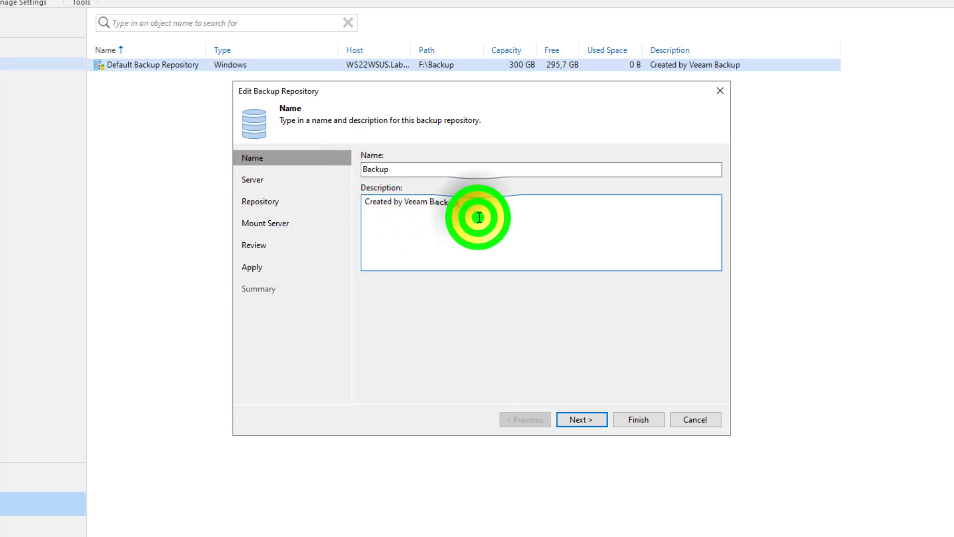
{"action": "left_click", "coordinate": [586, 421]}
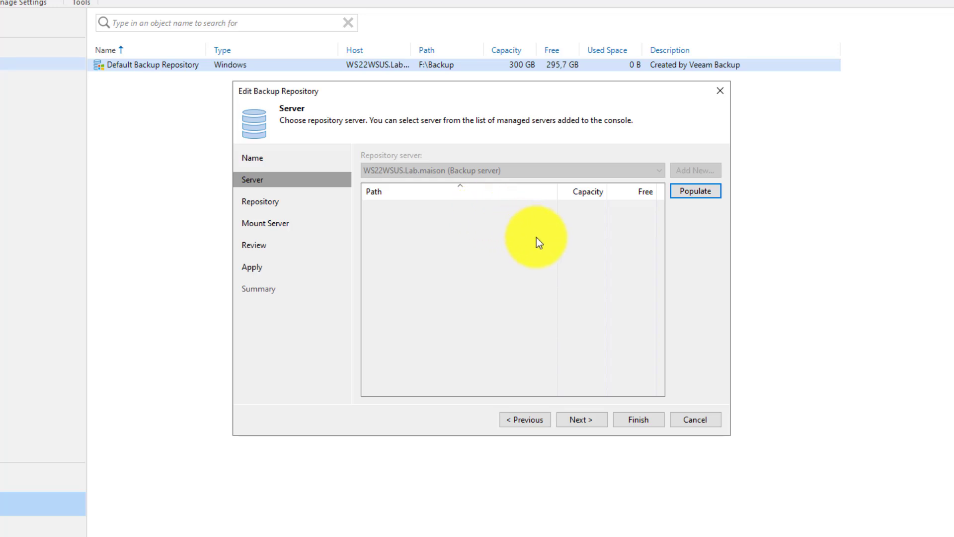
List the repository server's volumes, select F:\, and accept the F:\Backup folder with a limit of 4 concurrent tasks
{"action": "left_click", "coordinate": [695, 193]}
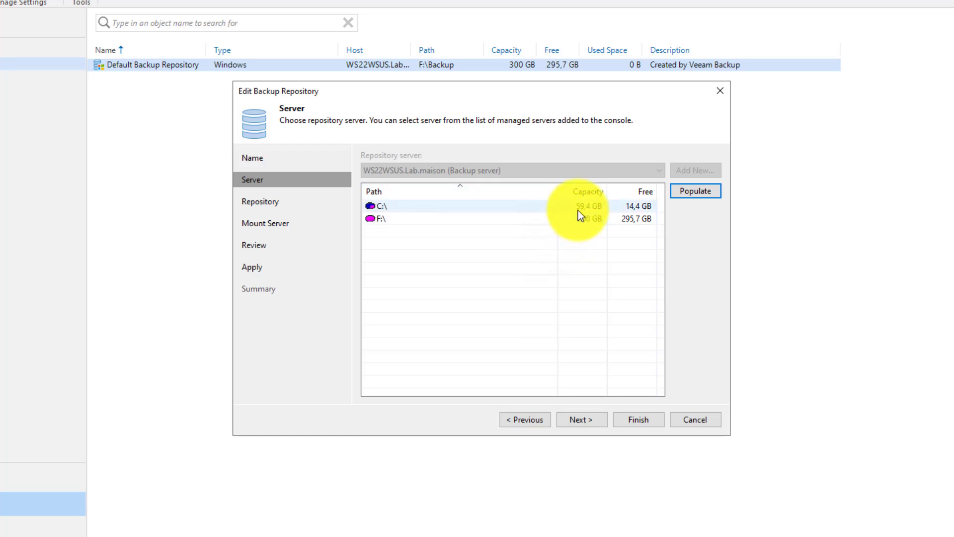
{"action": "left_click", "coordinate": [523, 221]}
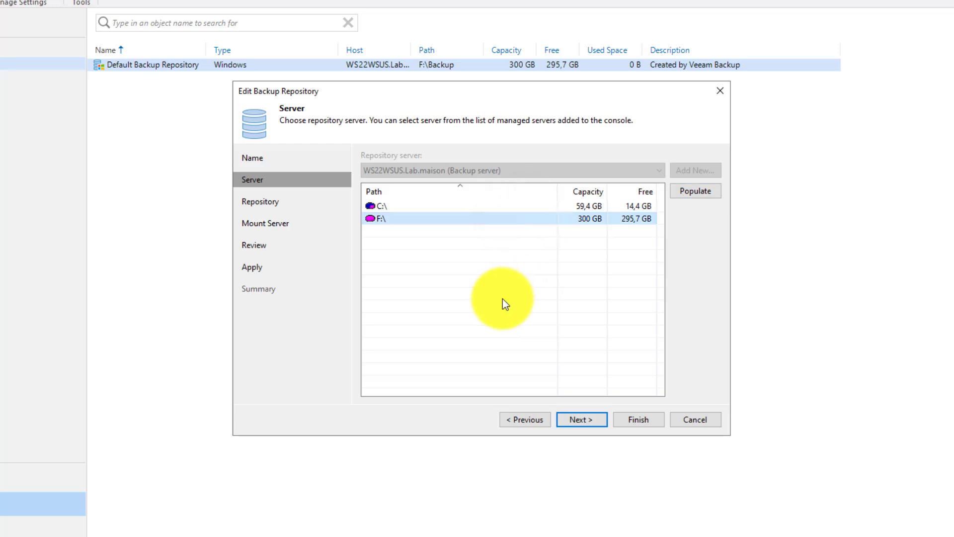
{"action": "left_click", "coordinate": [590, 420]}
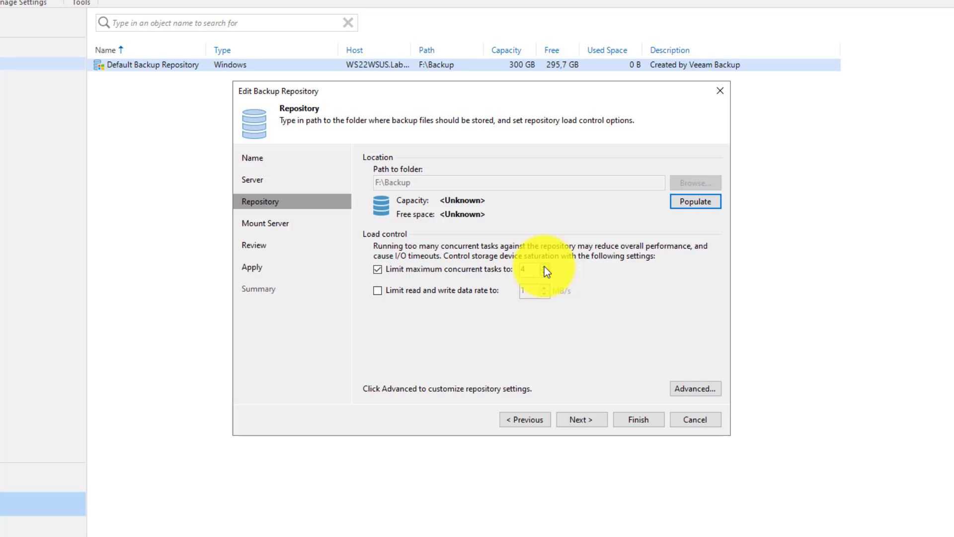
{"action": "left_click", "coordinate": [592, 418]}
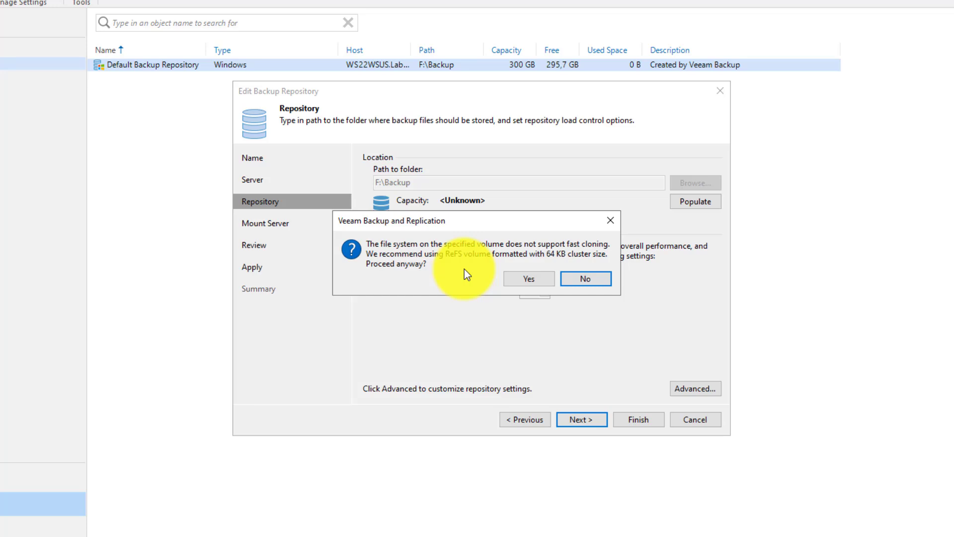
{"action": "left_click", "coordinate": [519, 277]}
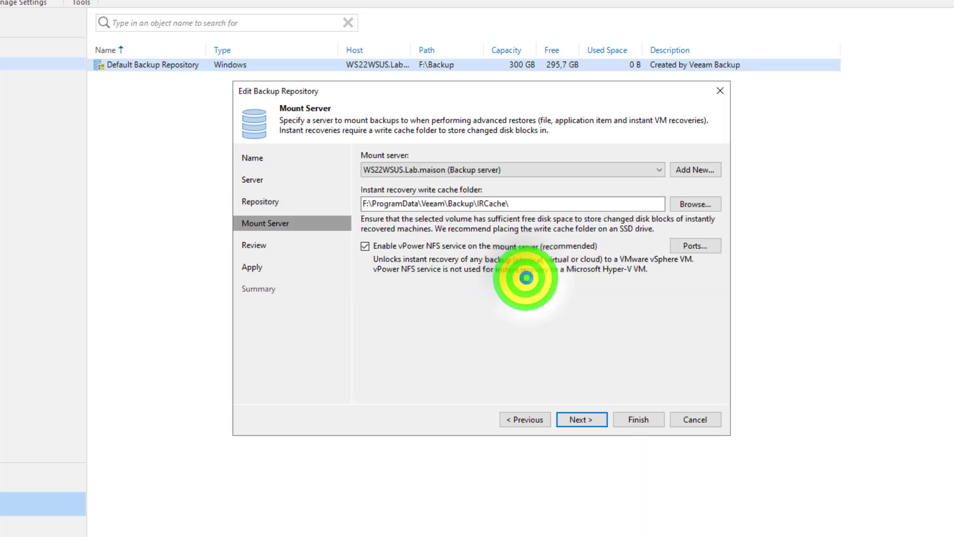
Keep the vPower NFS service enabled on the mount server and apply the repository changes
{"action": "left_click", "coordinate": [413, 249]}
{"action": "left_click", "coordinate": [413, 251]}
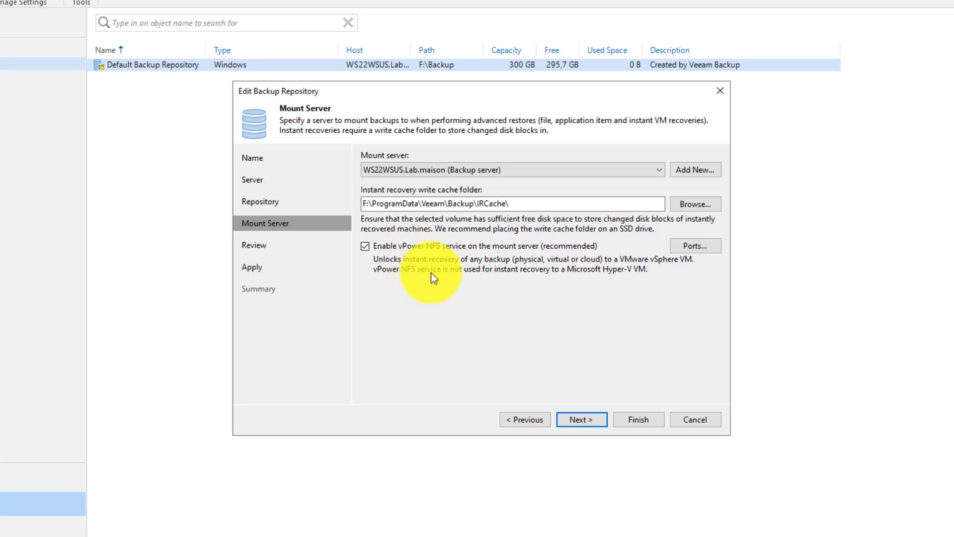
{"action": "left_click", "coordinate": [586, 419]}
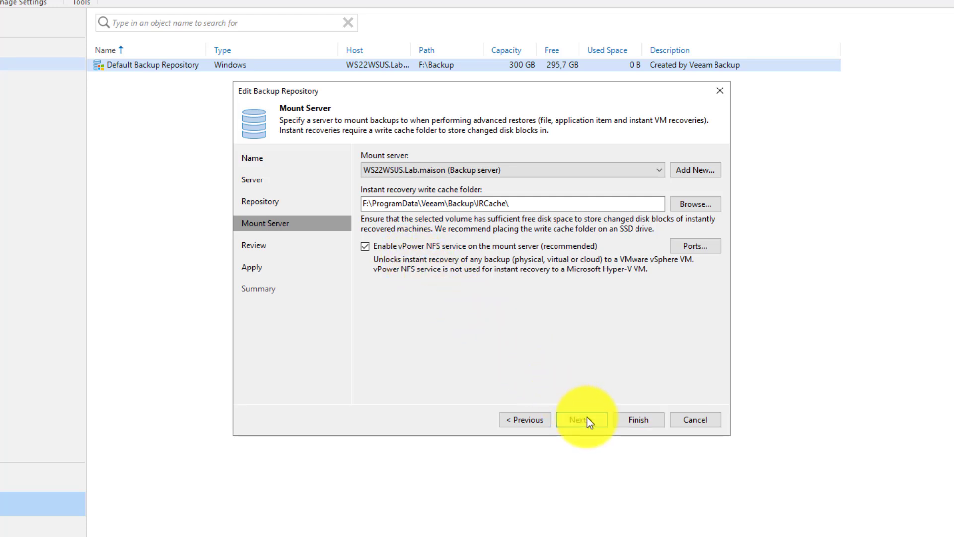
{"action": "left_click", "coordinate": [586, 419]}
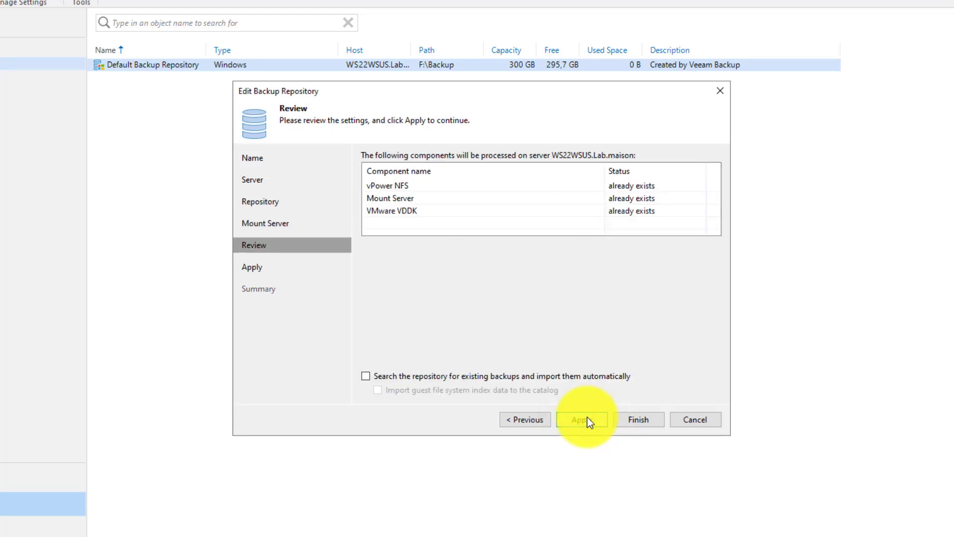
{"action": "left_click", "coordinate": [588, 421]}
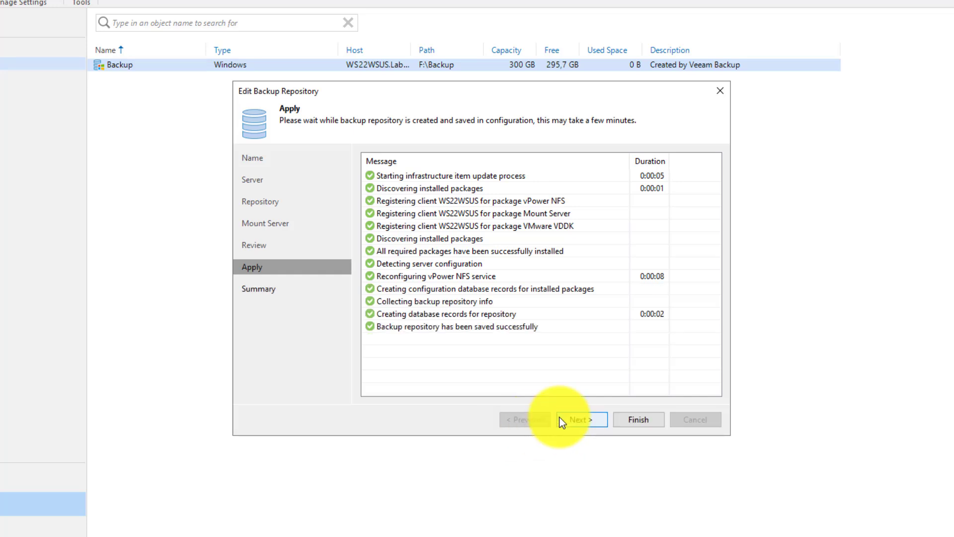
Proceed to the repository summary and finish editing the Backup repository
{"action": "left_click", "coordinate": [577, 419]}
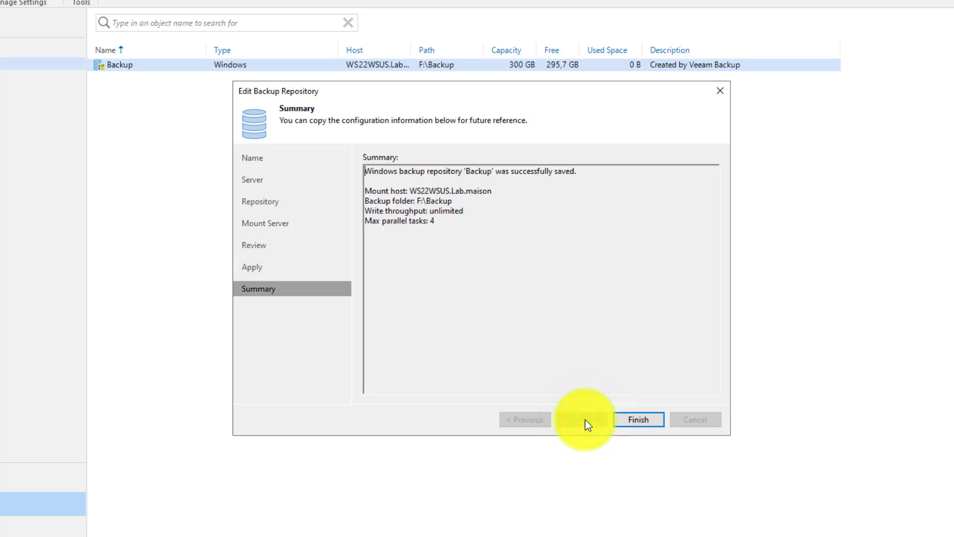
{"action": "left_click", "coordinate": [635, 420]}
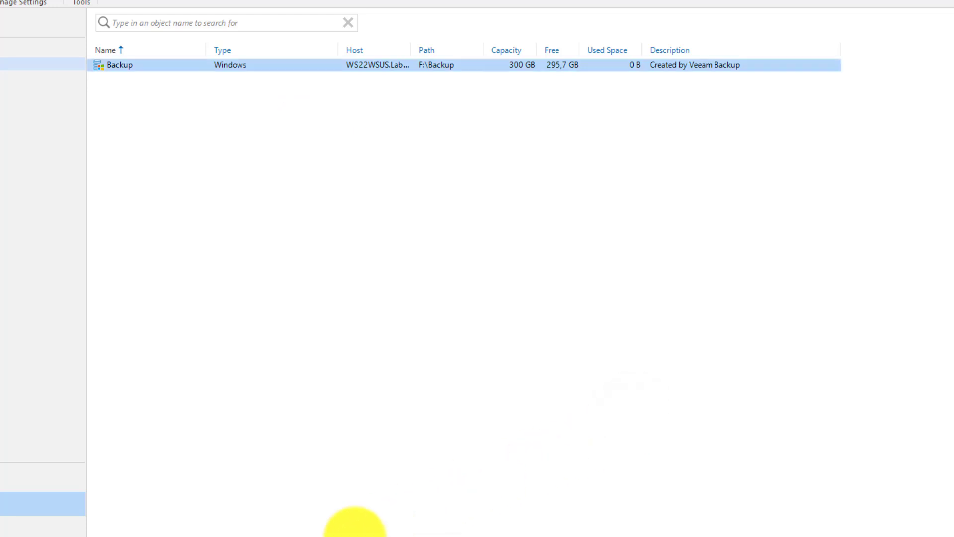
Switch to File Explorer, examine the Backup folder on New Volume (F:), and minimize the window
{"action": "left_click", "coordinate": [257, 524]}
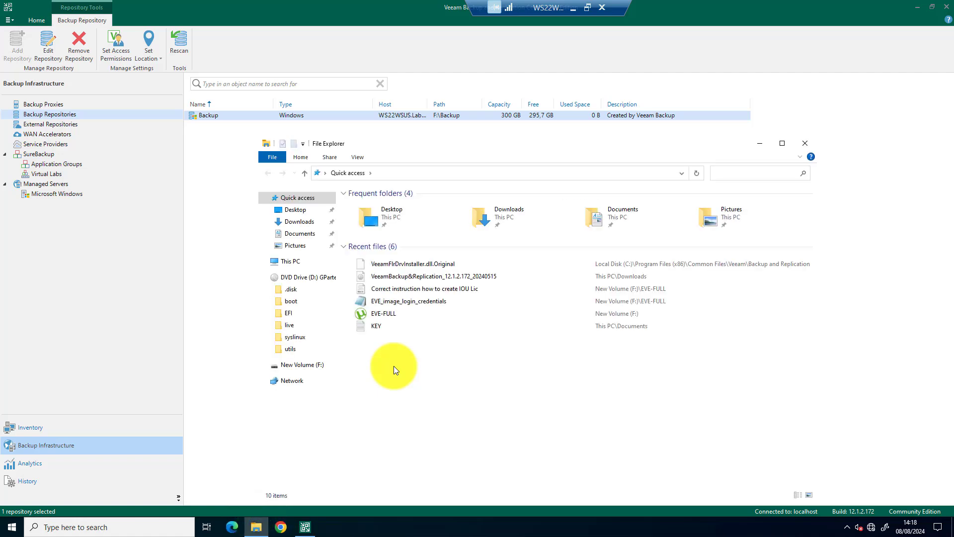
{"action": "left_click", "coordinate": [290, 261]}
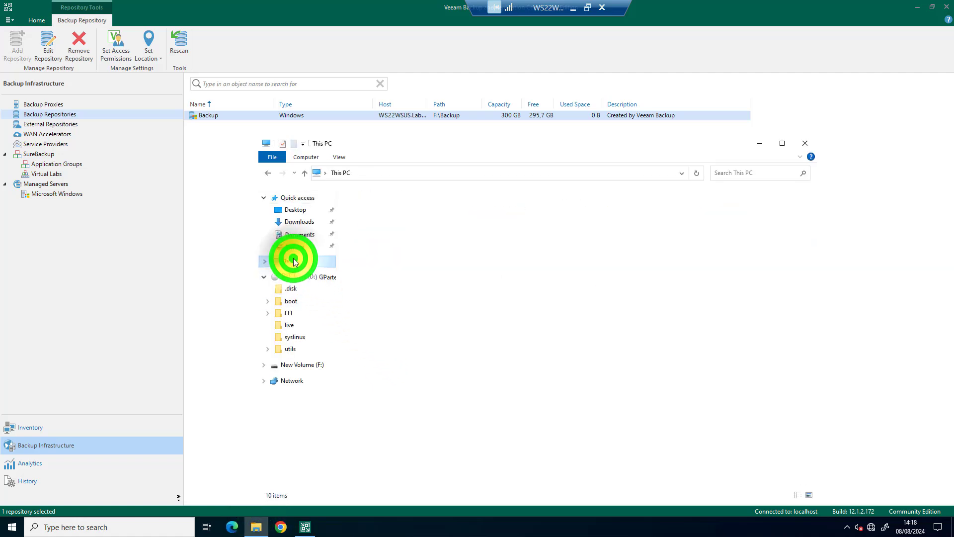
{"action": "double_click", "coordinate": [643, 313]}
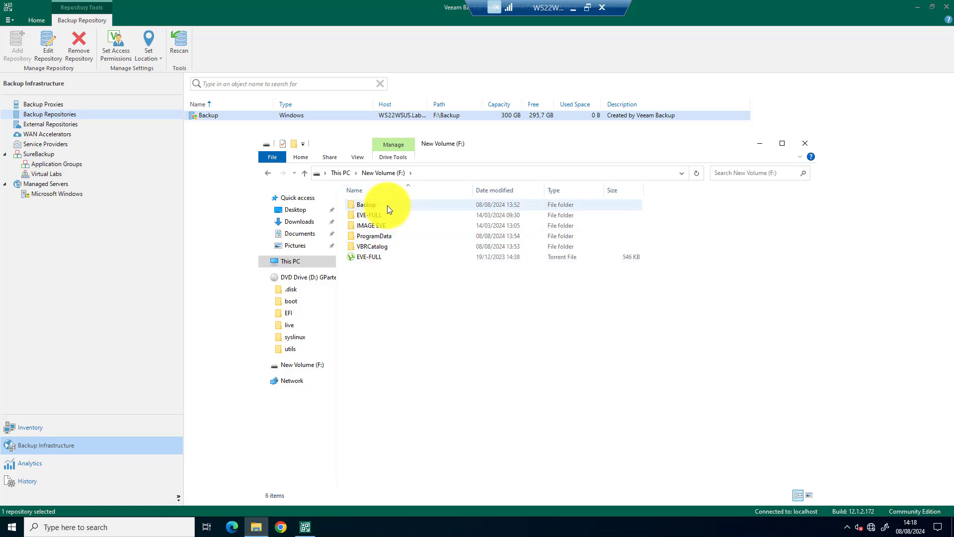
{"action": "mouse_move", "coordinate": [387, 206]}
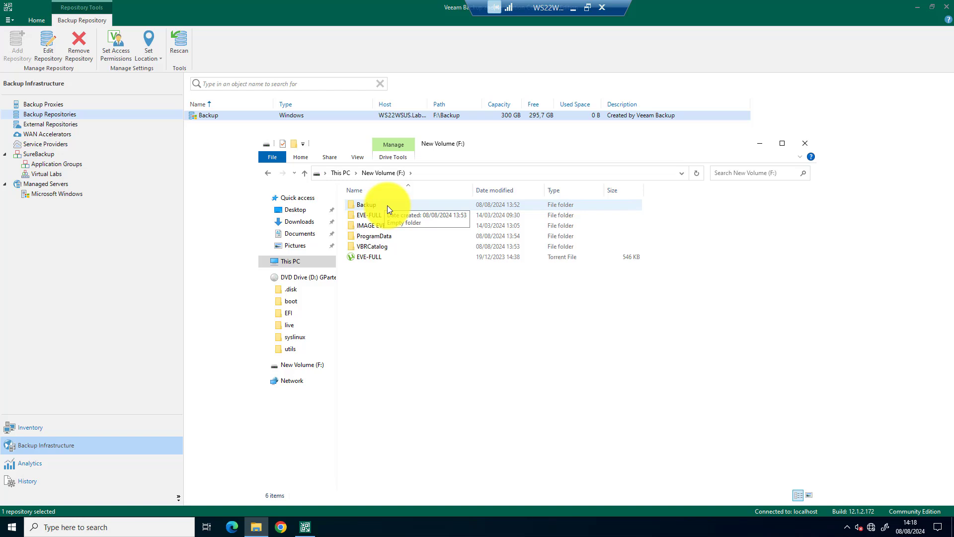
{"action": "double_click", "coordinate": [387, 204]}
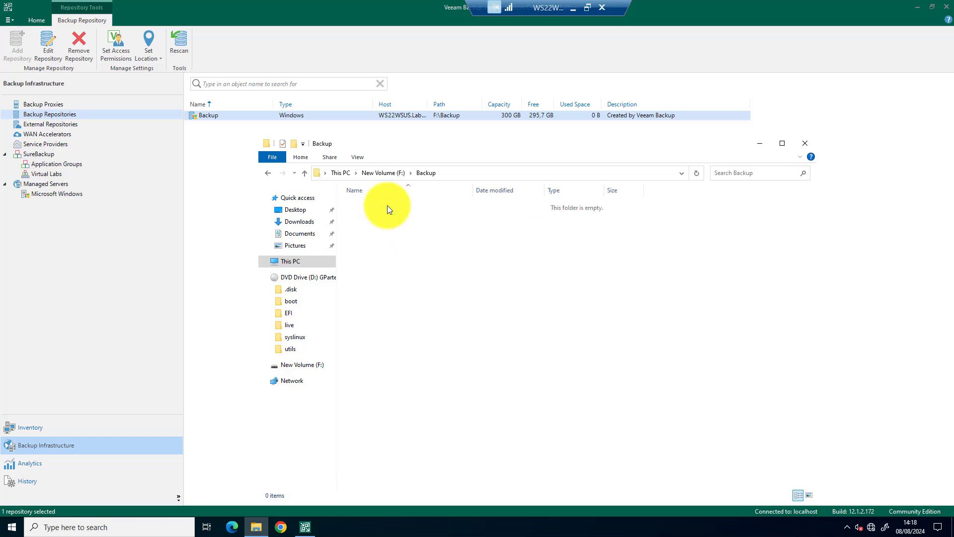
{"action": "key", "text": "alt+Left"}
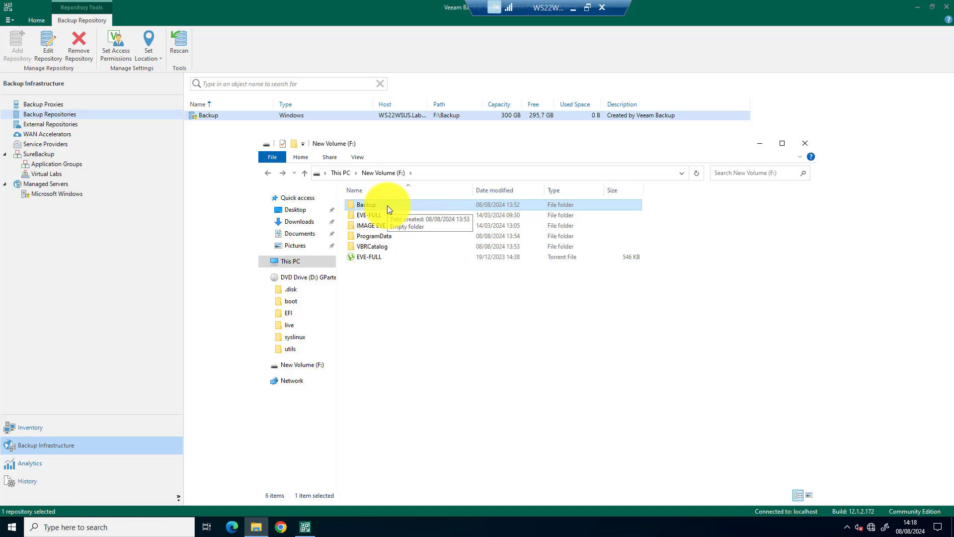
{"action": "double_click", "coordinate": [387, 205]}
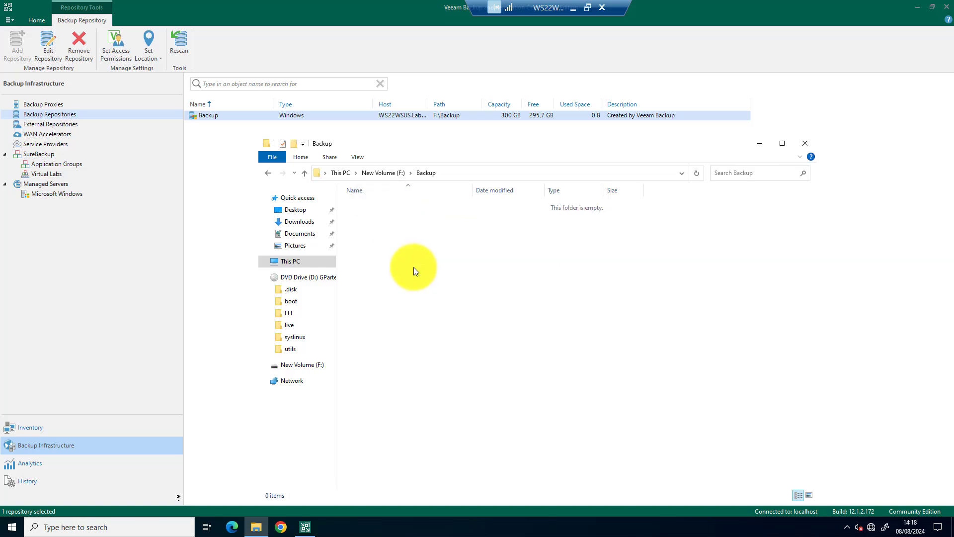
{"action": "left_click", "coordinate": [270, 174]}
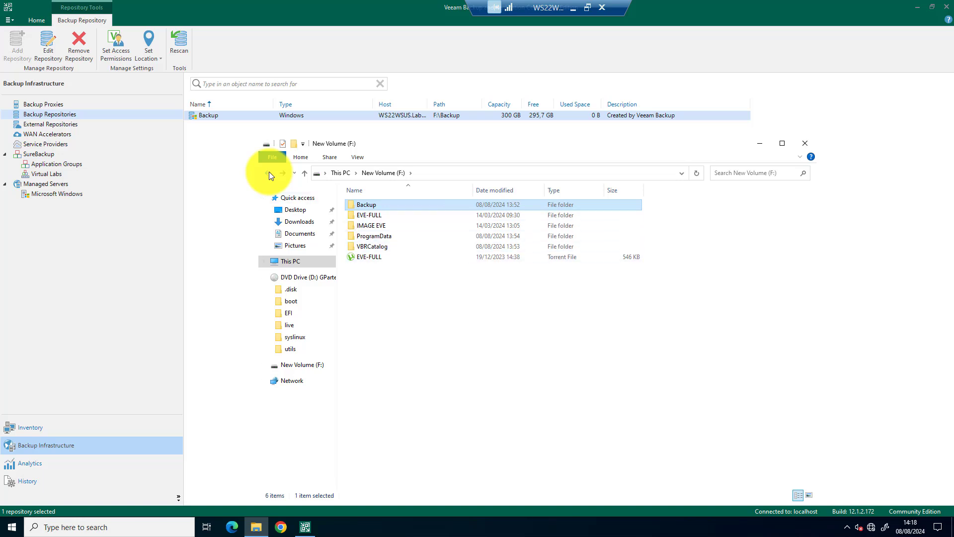
{"action": "left_click", "coordinate": [759, 143]}
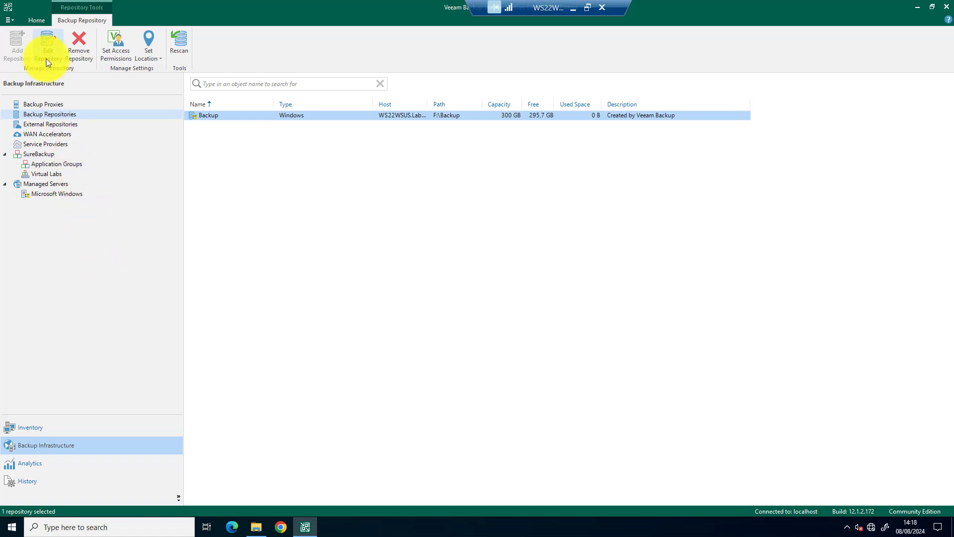
Start adding a VMware vSphere server of type vSphere from the inventory
{"action": "left_click", "coordinate": [35, 18]}
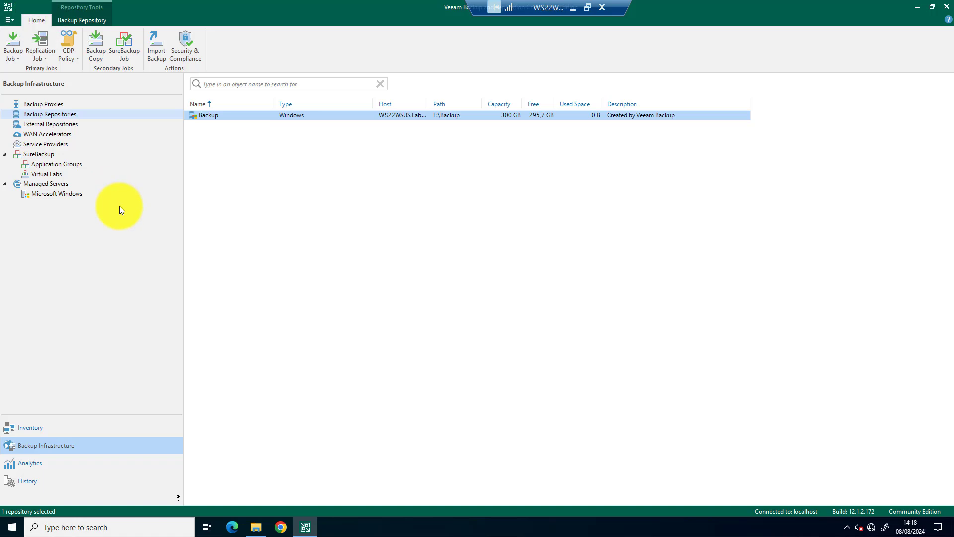
{"action": "left_click", "coordinate": [42, 426]}
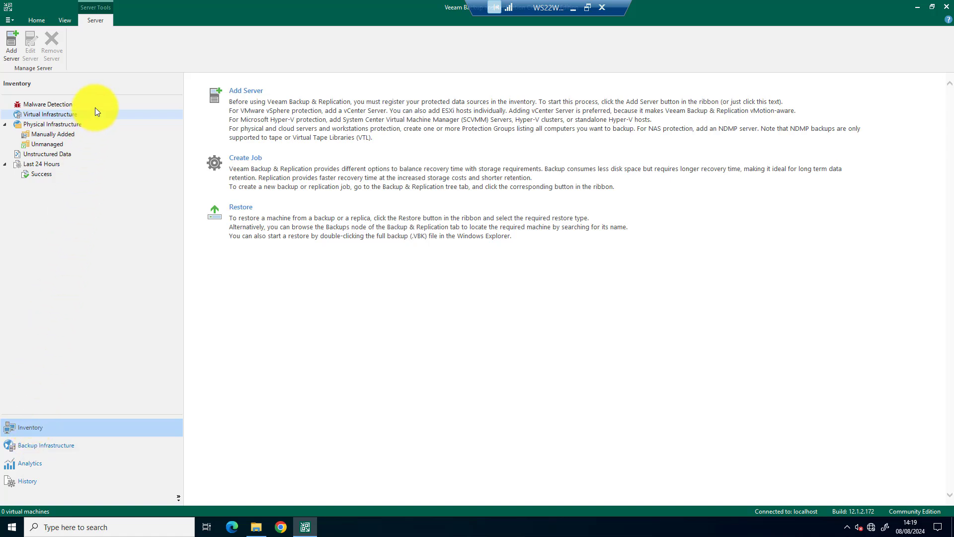
{"action": "left_click", "coordinate": [252, 93]}
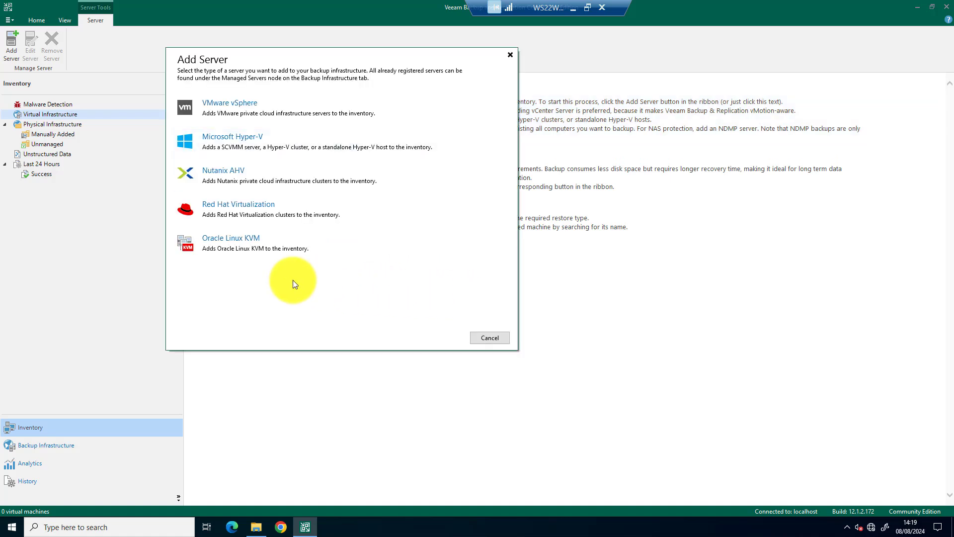
{"action": "left_click", "coordinate": [264, 109]}
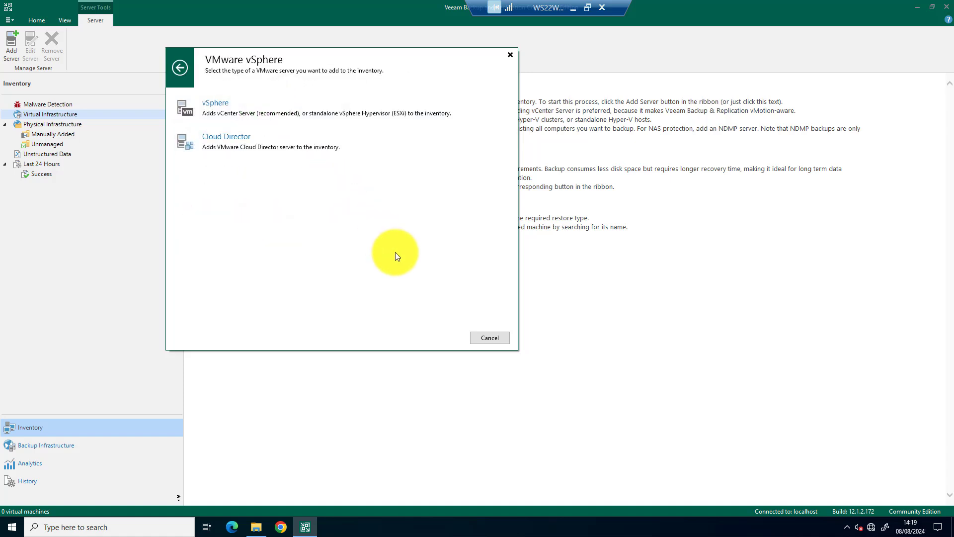
{"action": "left_click", "coordinate": [270, 111]}
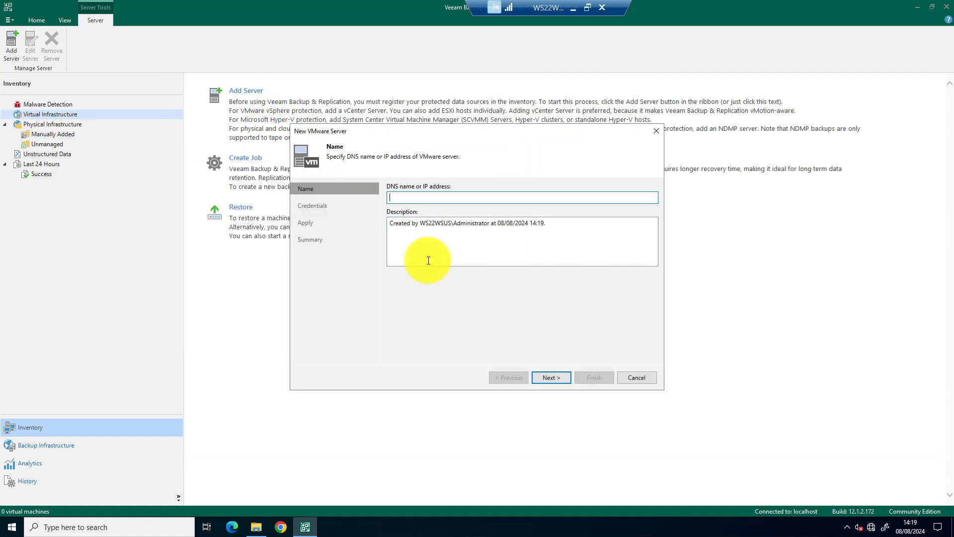
Set the VMware server's DNS name to vcenter.lab.maison, keep the default description, and continue to the credentials
{"action": "left_click", "coordinate": [409, 197]}
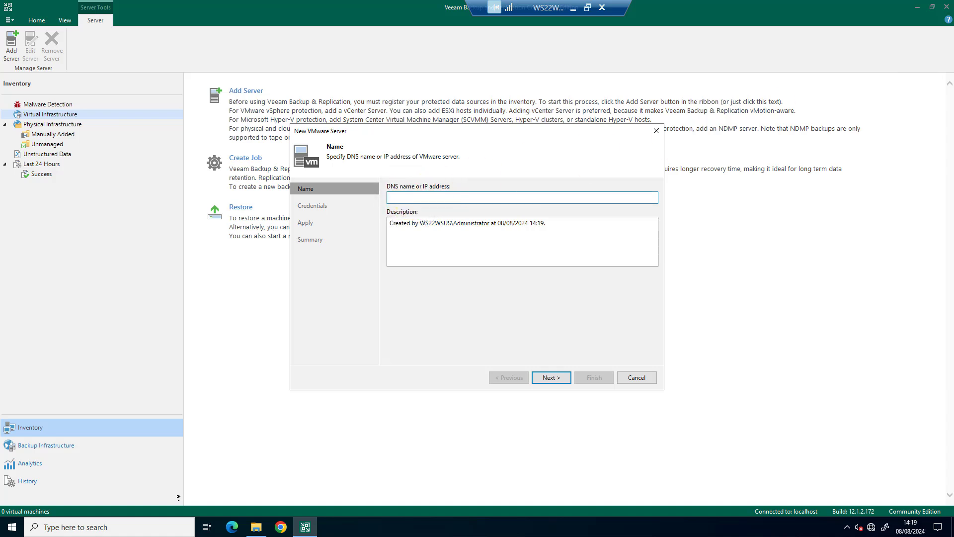
{"action": "left_click", "coordinate": [465, 194]}
{"action": "type", "text": "vc"}
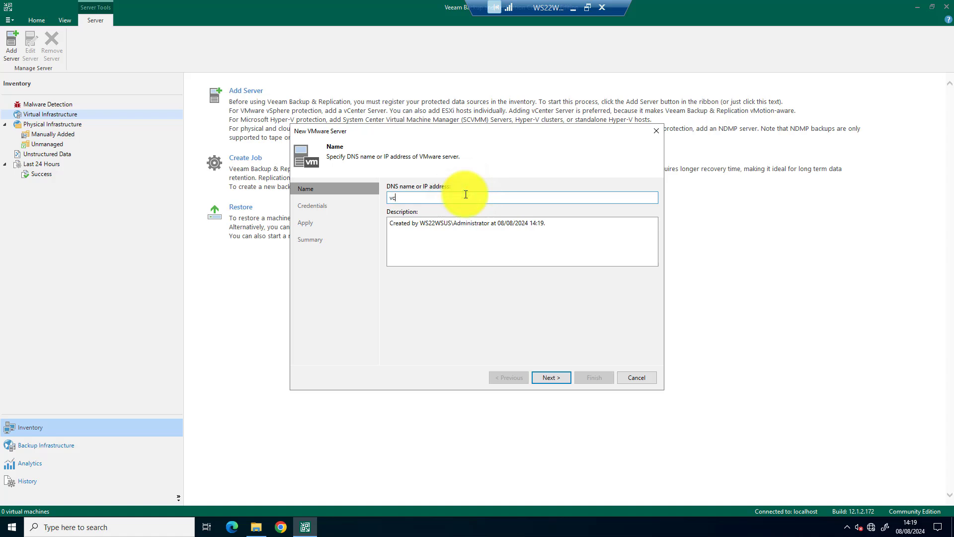
{"action": "type", "text": "enter.lab.maison"}
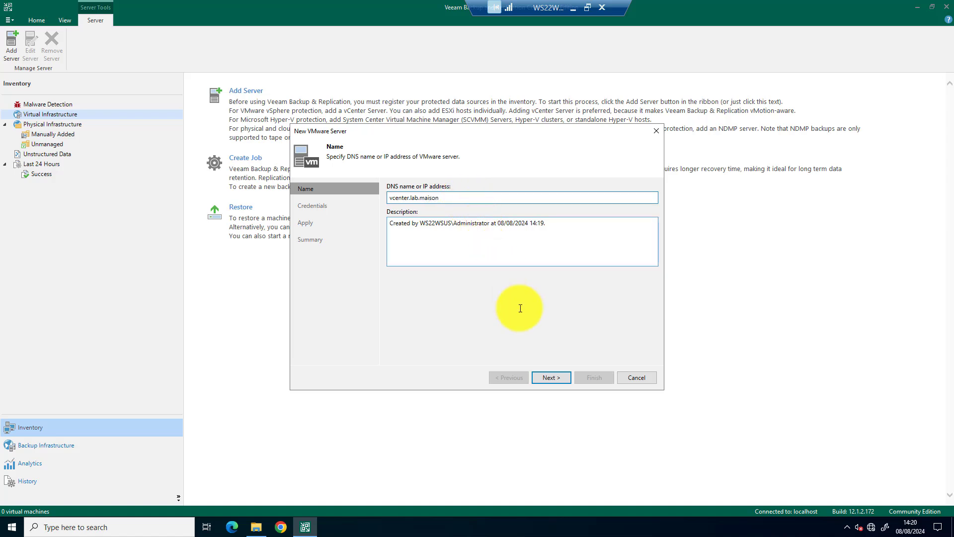
{"action": "left_click", "coordinate": [553, 377]}
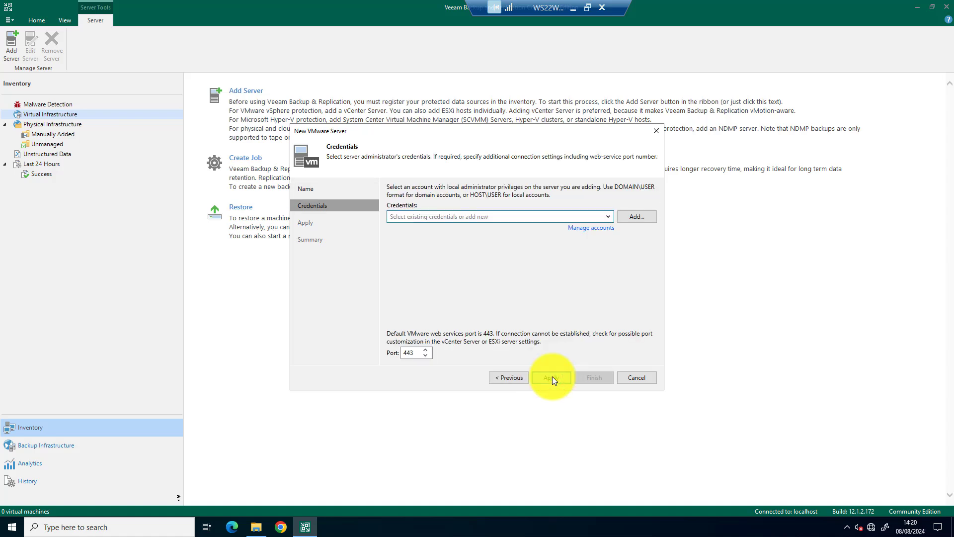
Add new credentials for the vCenter server with the domain administrator's username and the account password
{"action": "left_click", "coordinate": [470, 219]}
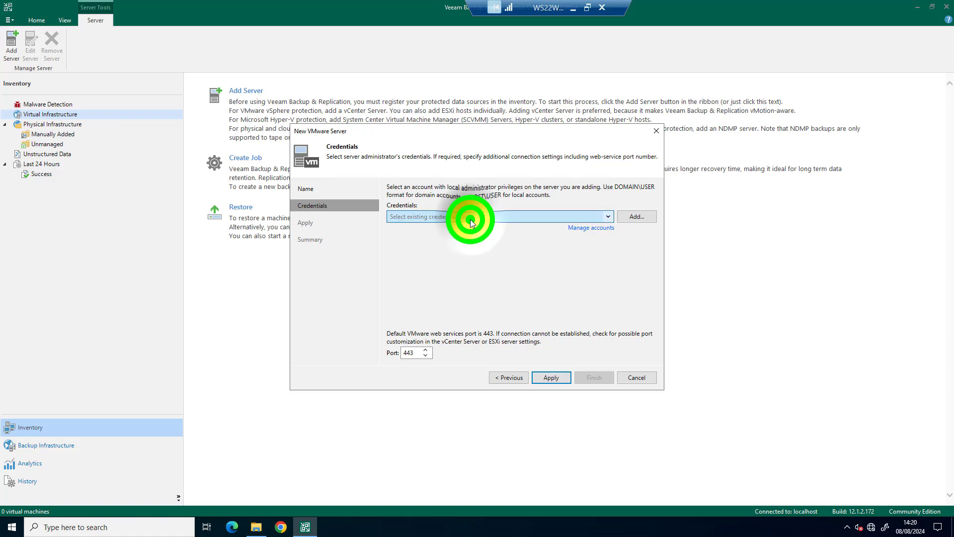
{"action": "left_click", "coordinate": [637, 217]}
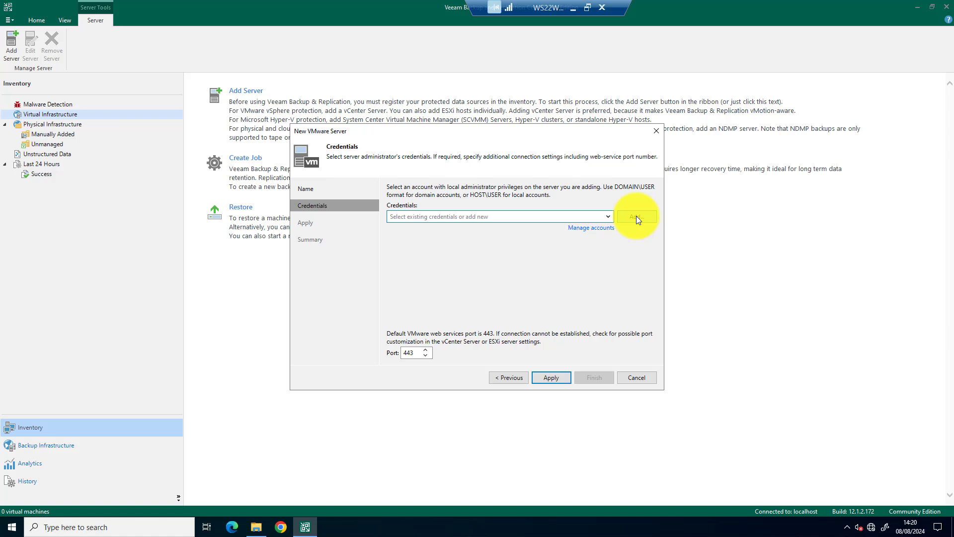
{"action": "left_click", "coordinate": [636, 215]}
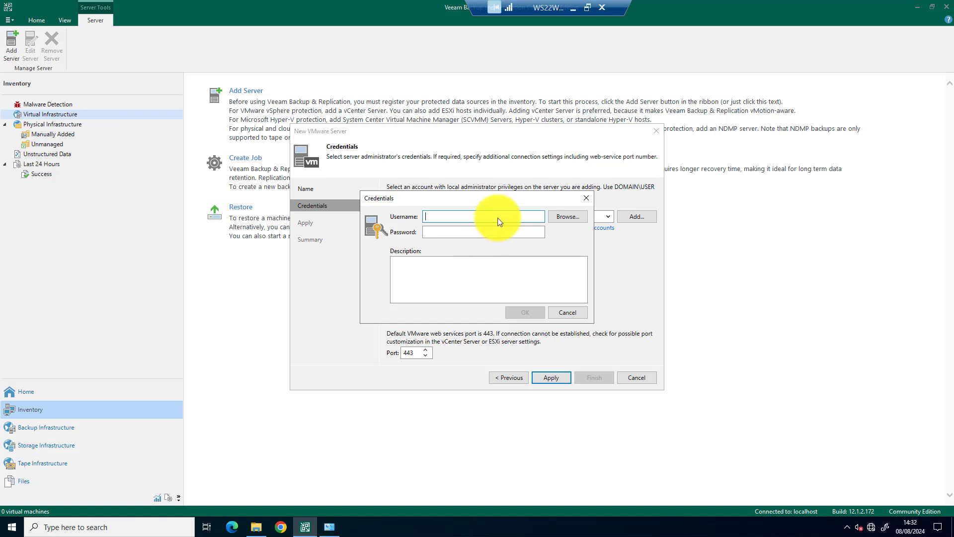
{"action": "left_click", "coordinate": [498, 217]}
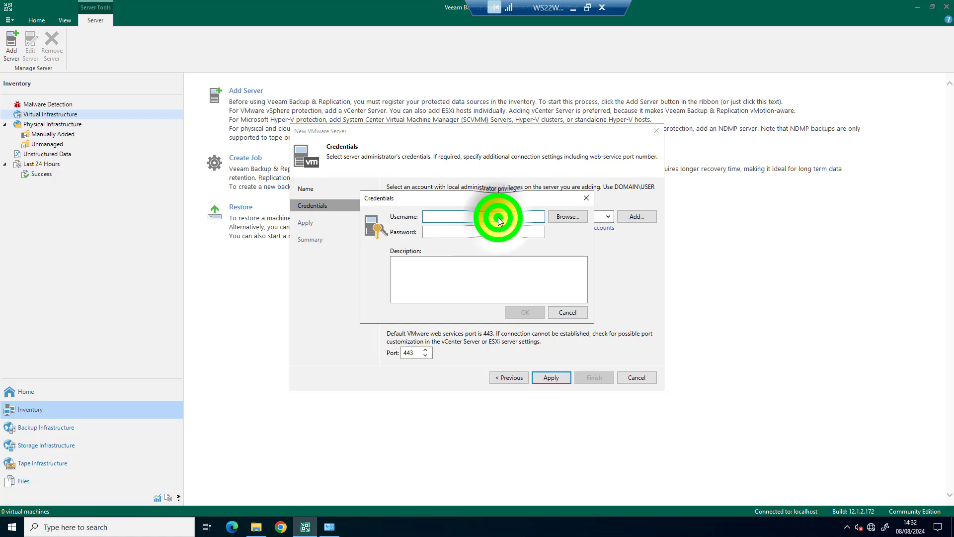
{"action": "type", "text": "A"}
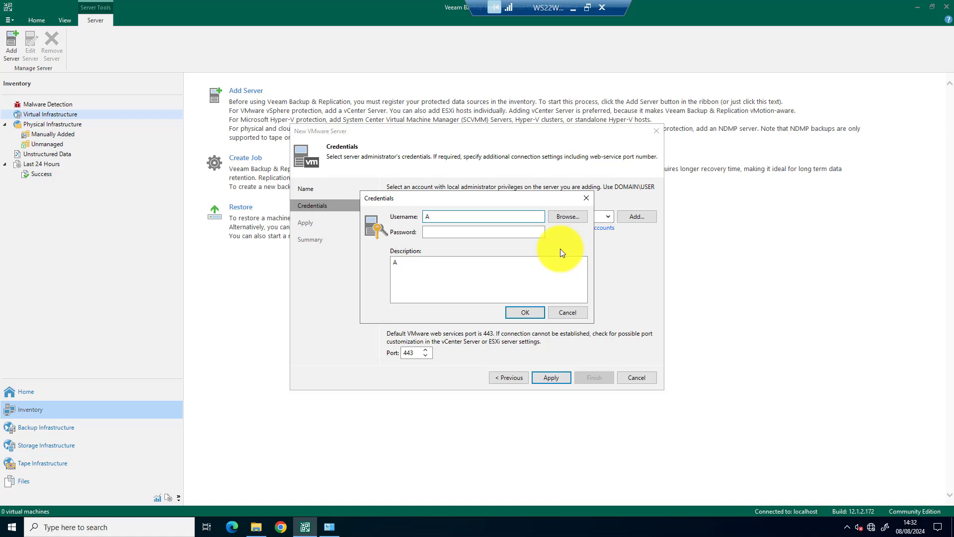
{"action": "type", "text": "dministrator@"}
{"action": "type", "text": "LAB.MAISON"}
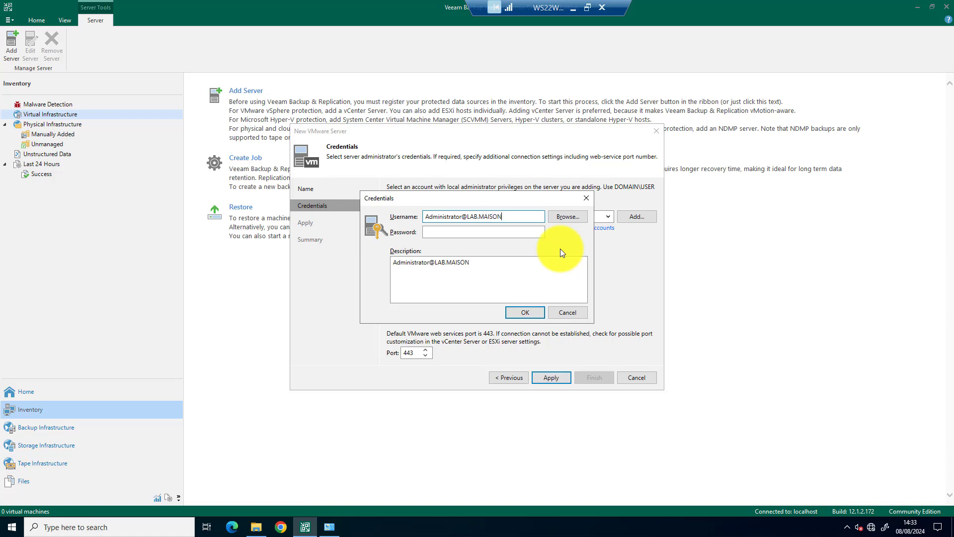
{"action": "left_click", "coordinate": [468, 232]}
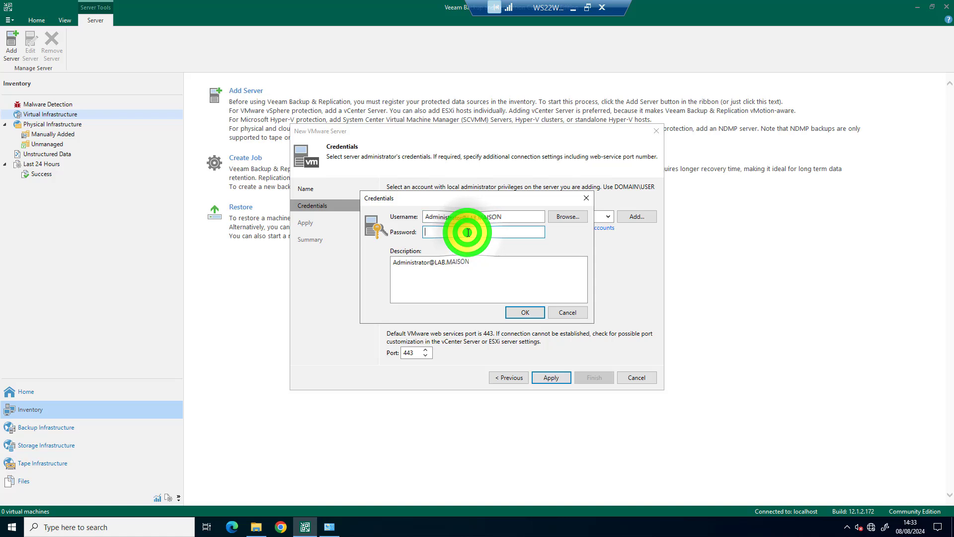
{"action": "type", "text": "••••••"}
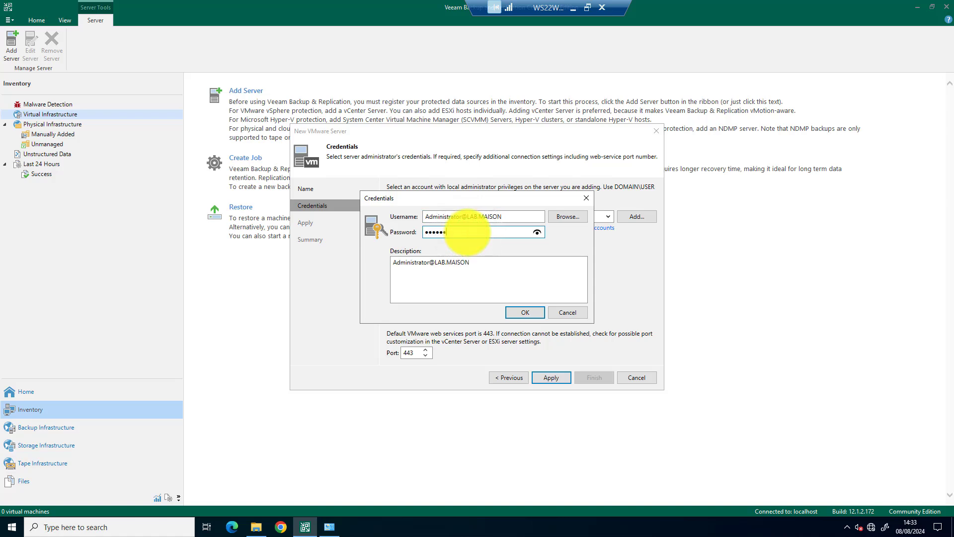
{"action": "type", "text": "••"}
{"action": "left_click", "coordinate": [514, 309]}
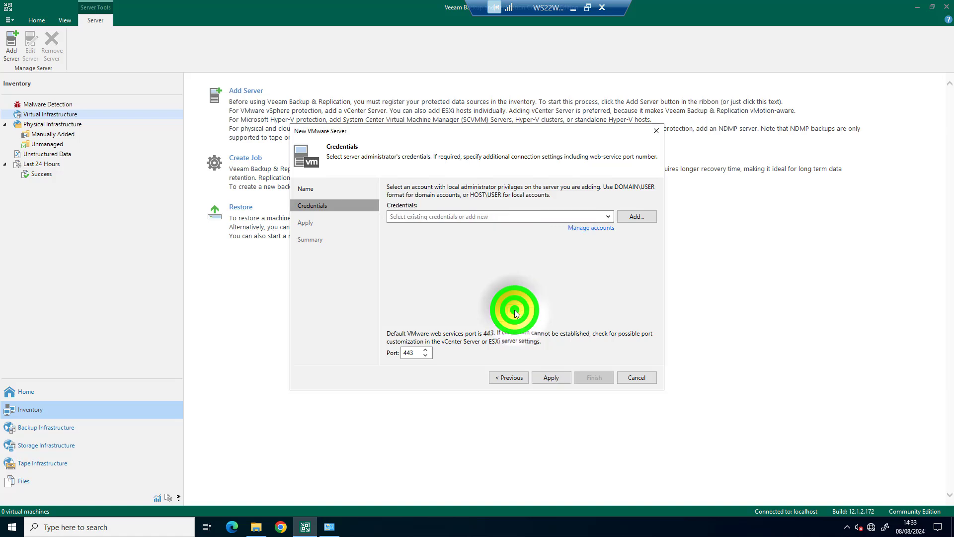
Finish registering the vCenter server on port 443, continuing past the certificate alert, and display the virtual machines of vcenter.lab.maison in the inventory
{"action": "left_click", "coordinate": [558, 377]}
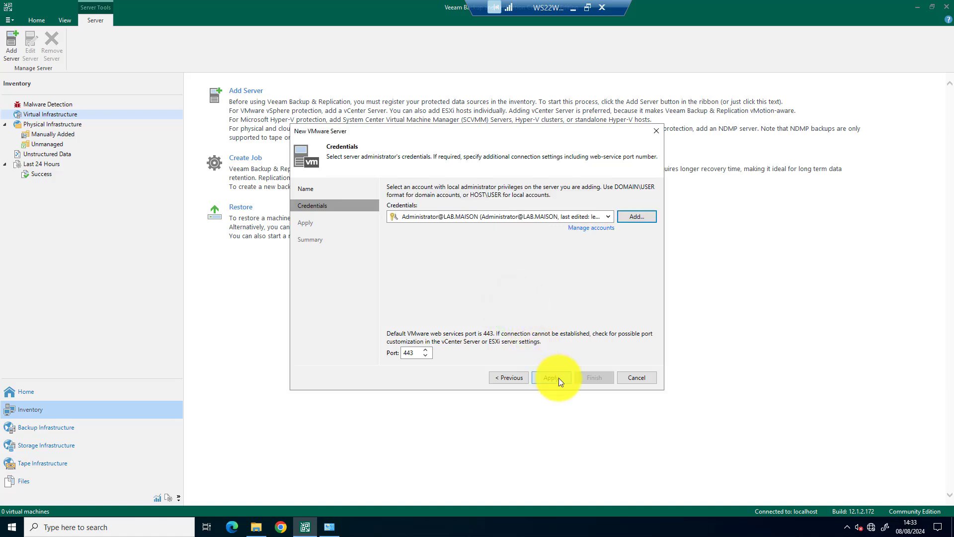
{"action": "left_click", "coordinate": [558, 378]}
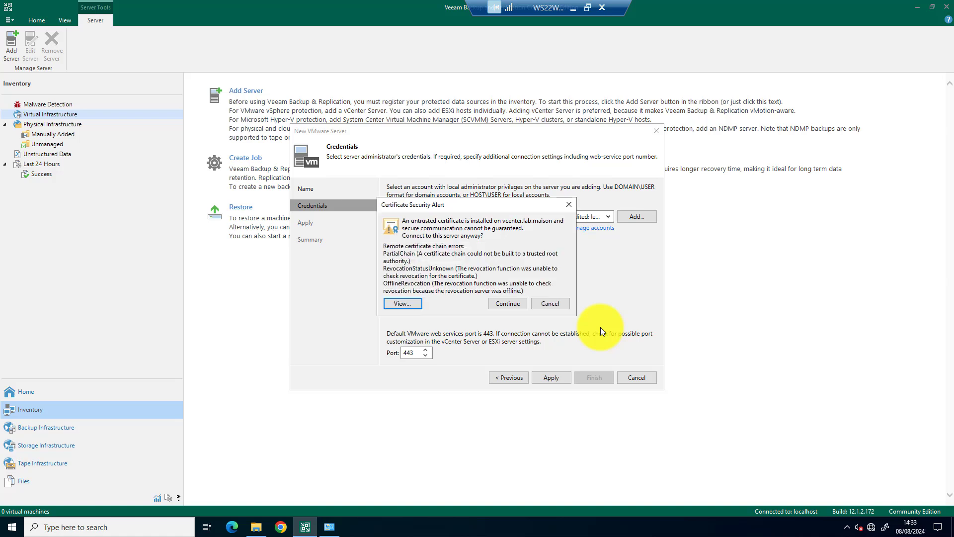
{"action": "left_click", "coordinate": [520, 302]}
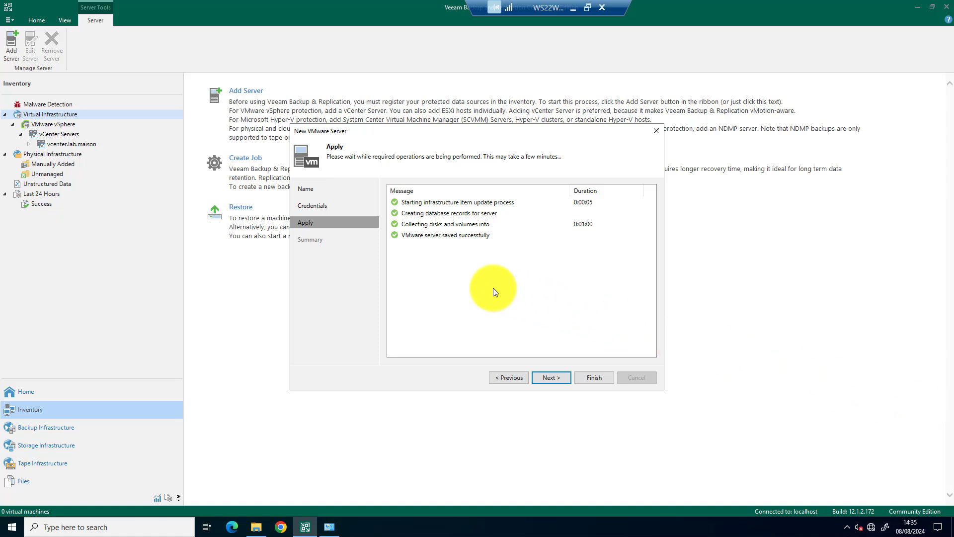
{"action": "left_click", "coordinate": [550, 376]}
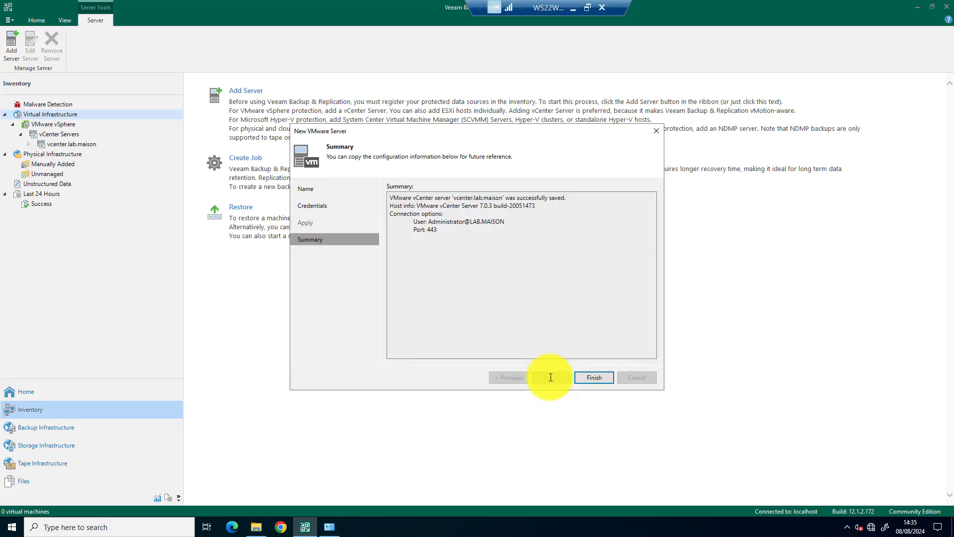
{"action": "left_click", "coordinate": [590, 377]}
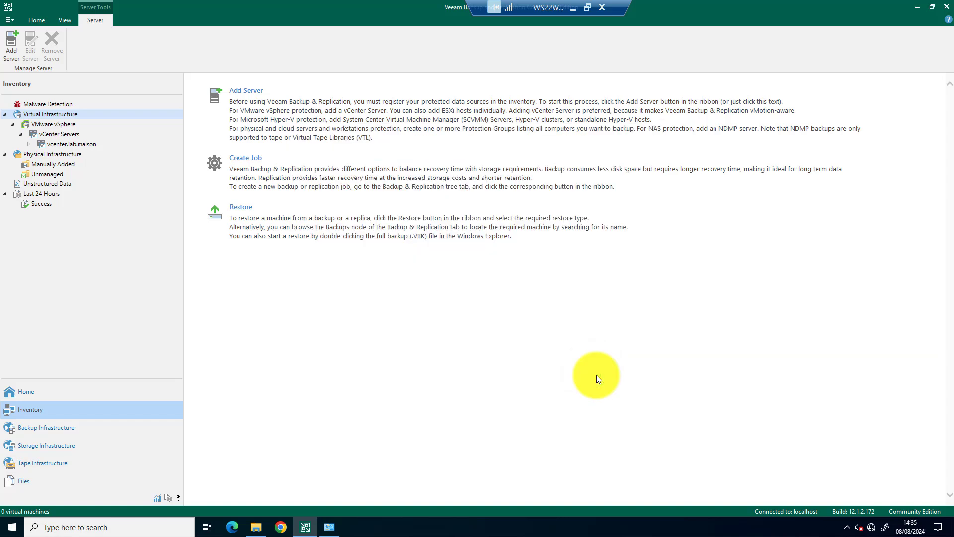
{"action": "left_click", "coordinate": [76, 145]}
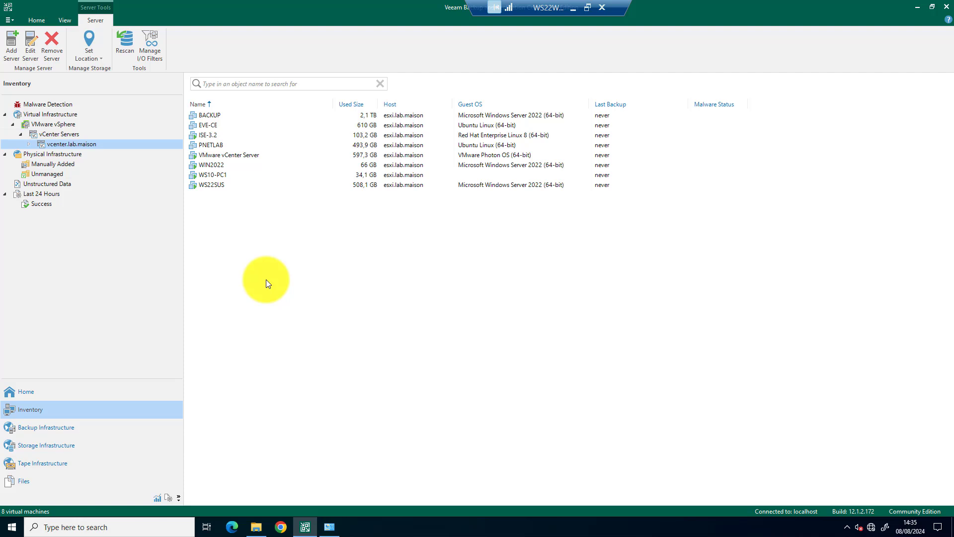
{"action": "left_click", "coordinate": [36, 20]}
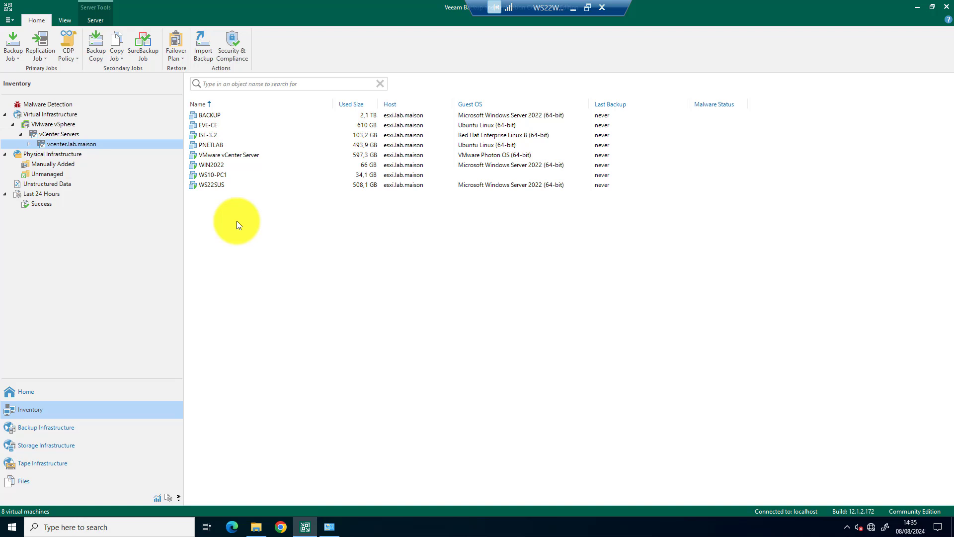
{"action": "left_click", "coordinate": [18, 56]}
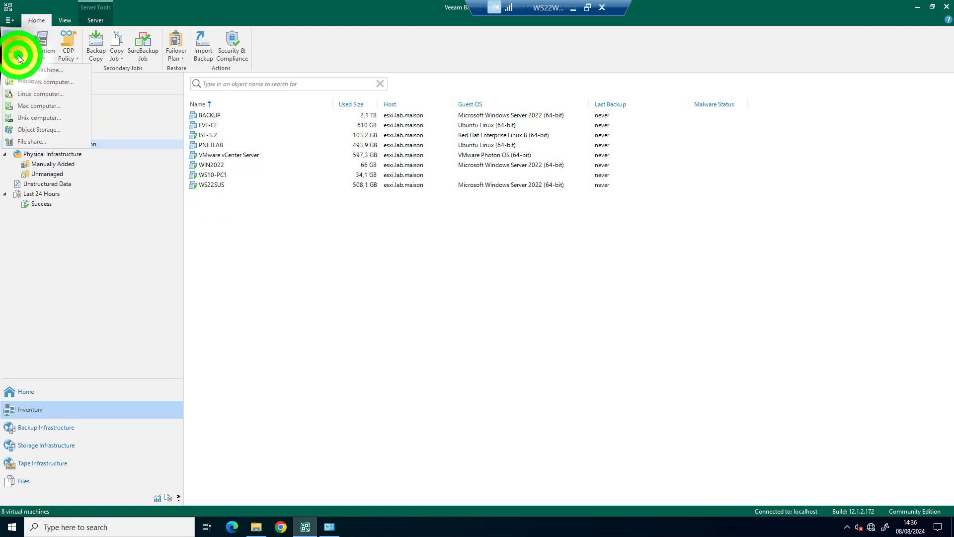
{"action": "left_click", "coordinate": [137, 273]}
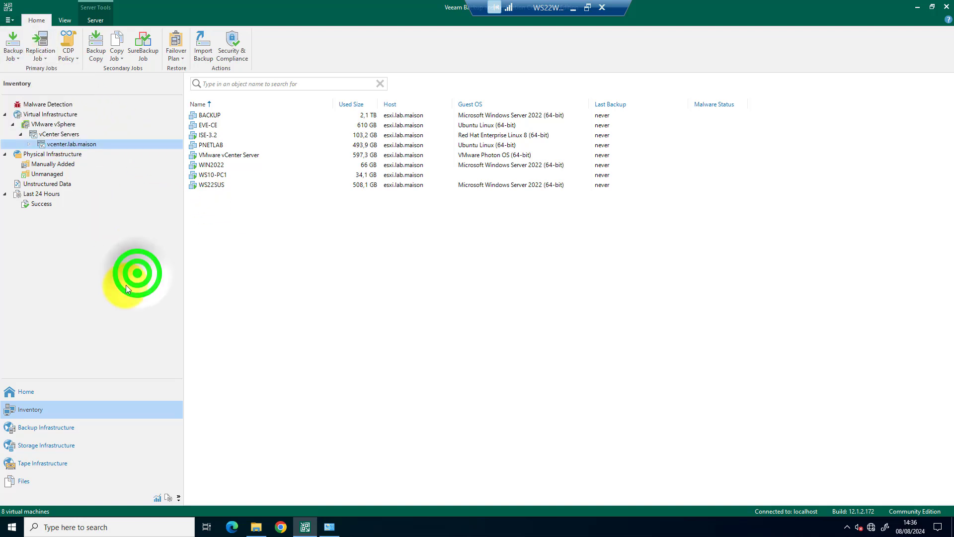
Create a new virtual machine backup job from the jobs list, name it Sauvegarde BD, and continue to the virtual machine selection
{"action": "left_click", "coordinate": [23, 395]}
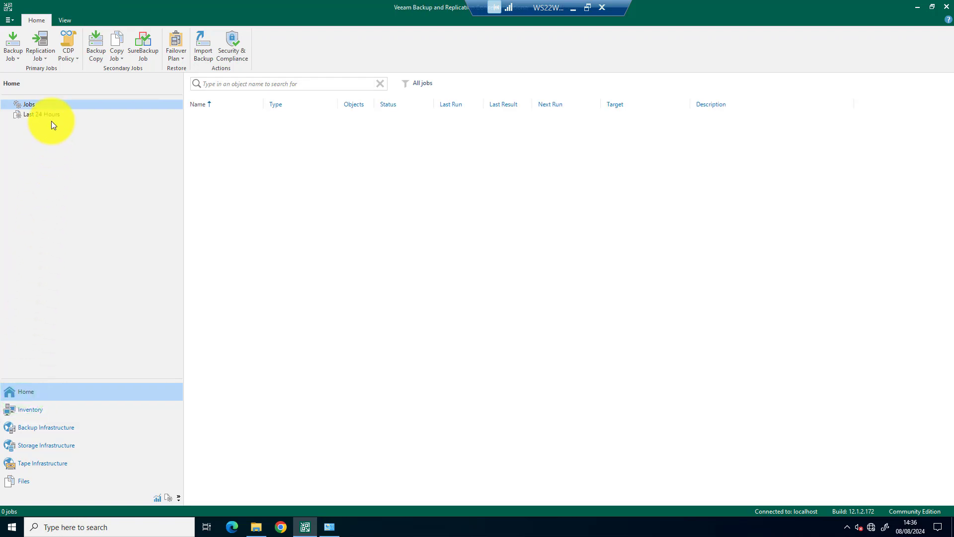
{"action": "left_click", "coordinate": [29, 106]}
{"action": "left_click", "coordinate": [24, 114]}
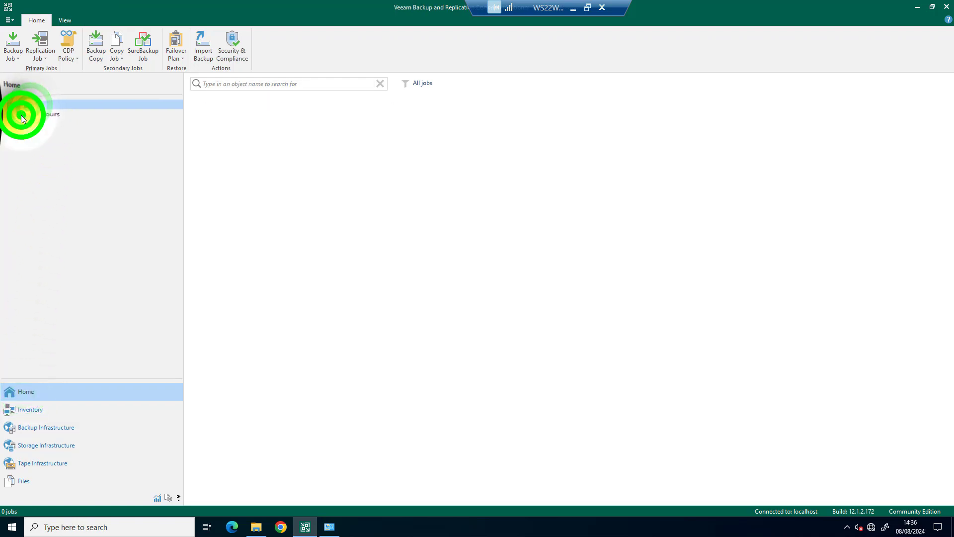
{"action": "left_click", "coordinate": [23, 105]}
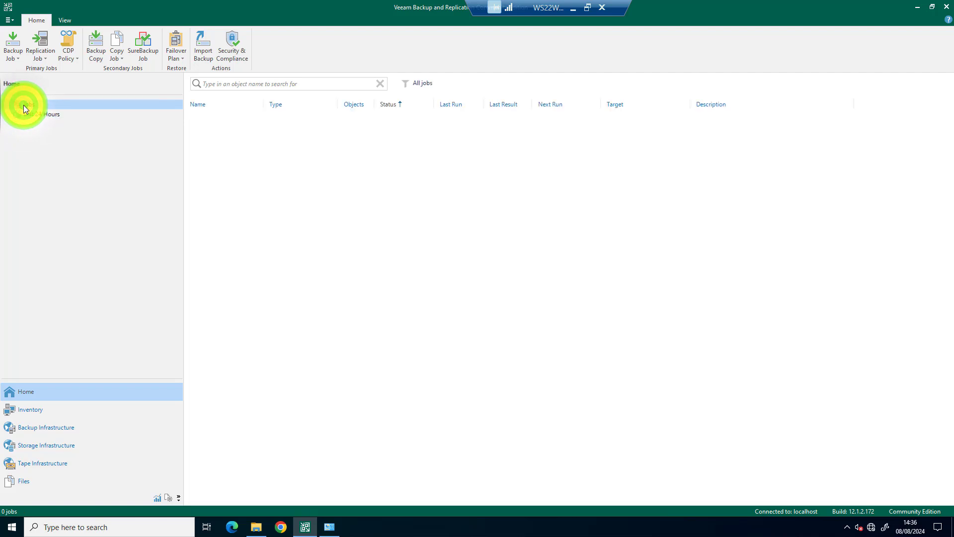
{"action": "right_click", "coordinate": [23, 105]}
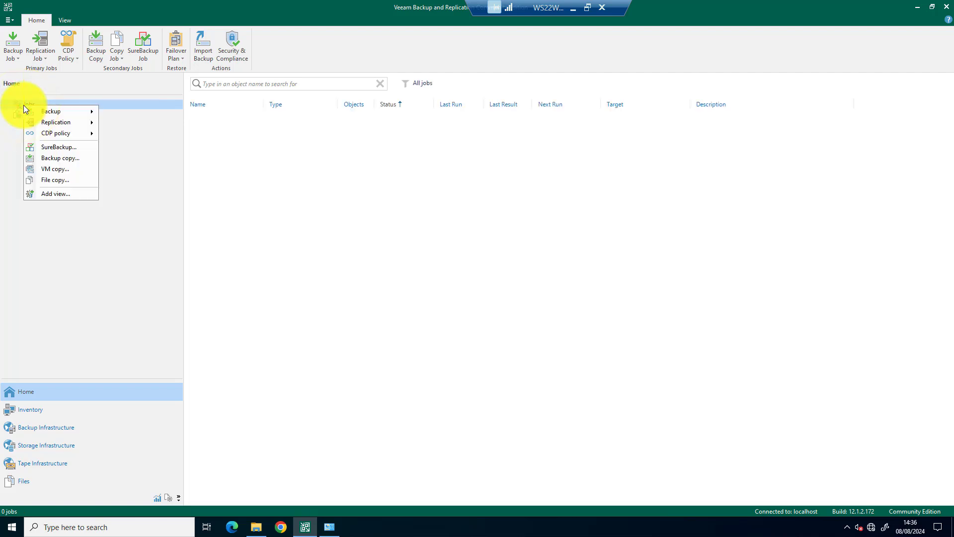
{"action": "mouse_move", "coordinate": [58, 111]}
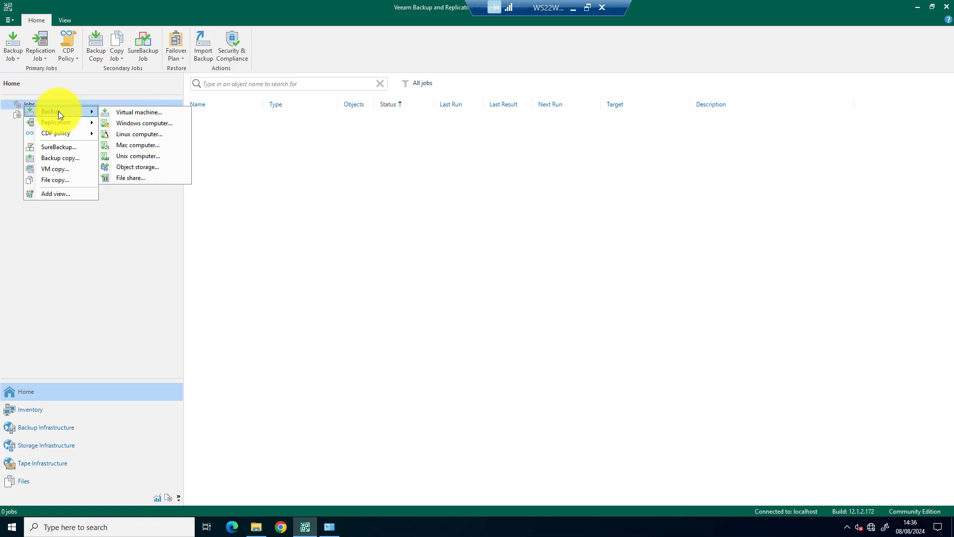
{"action": "left_click", "coordinate": [132, 112]}
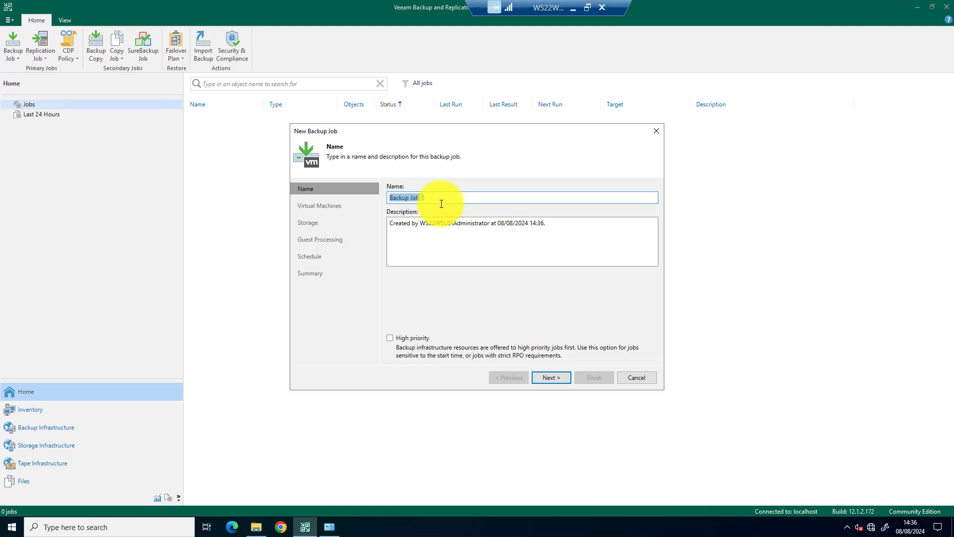
{"action": "type", "text": "Sauvegarde BD"}
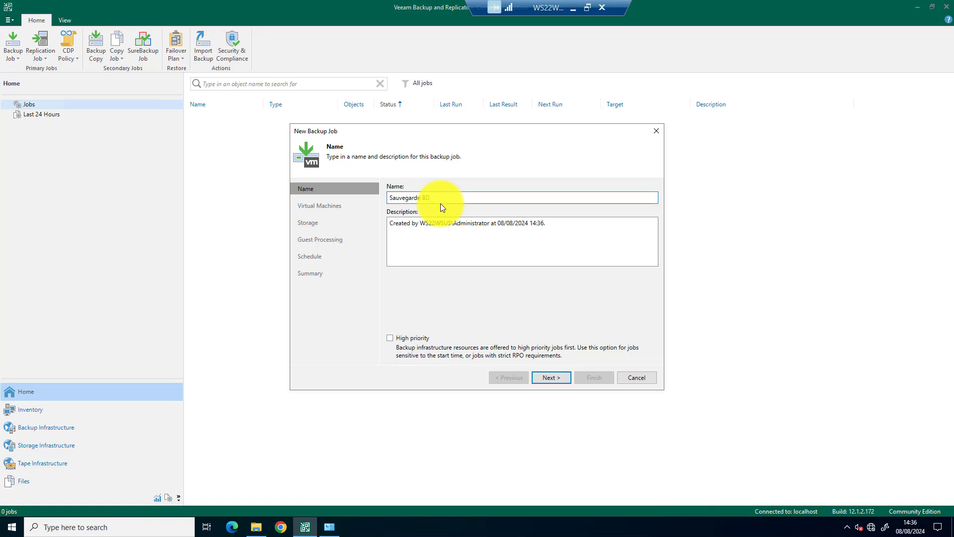
{"action": "left_click", "coordinate": [553, 378]}
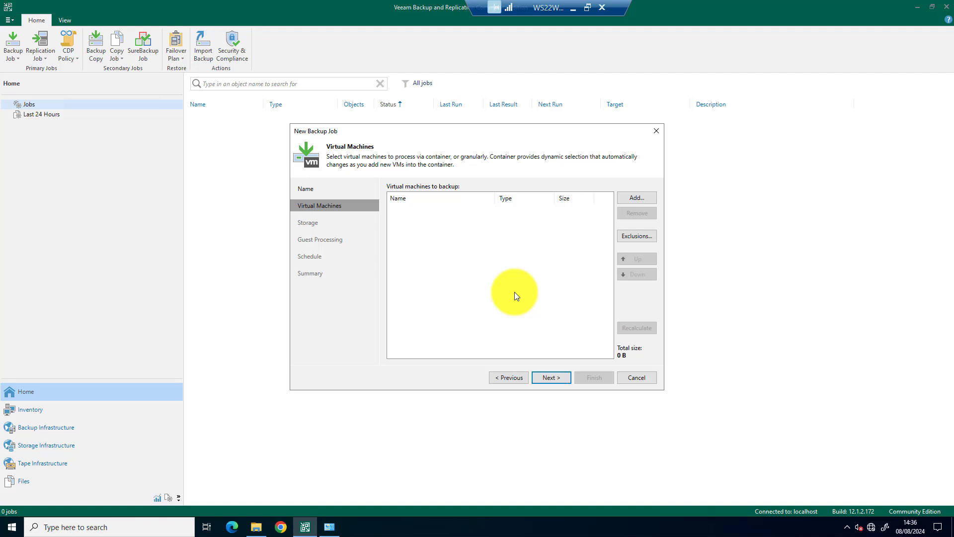
Add the virtual machine WS10-PC1 from host esxi.lab.maison to the backup job and continue to the storage settings
{"action": "left_click", "coordinate": [638, 198]}
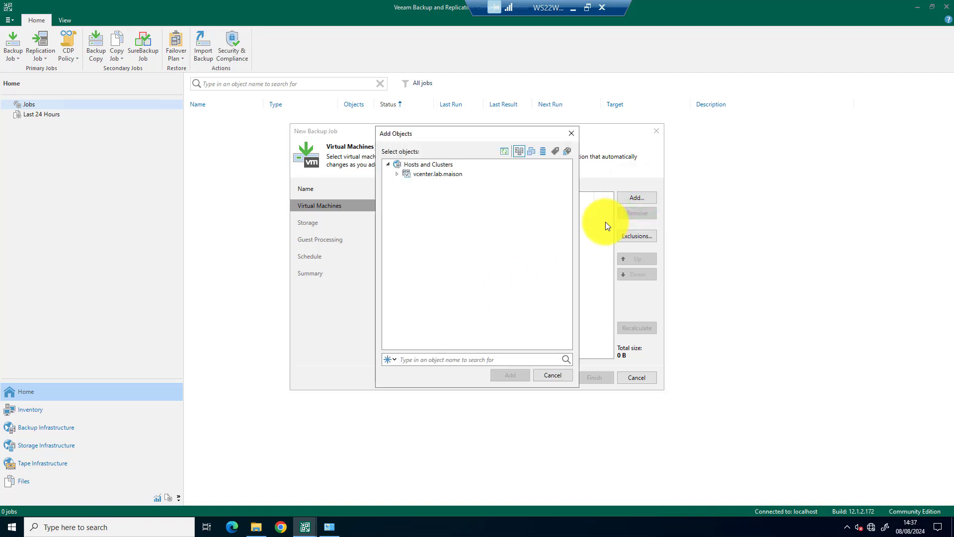
{"action": "double_click", "coordinate": [400, 176]}
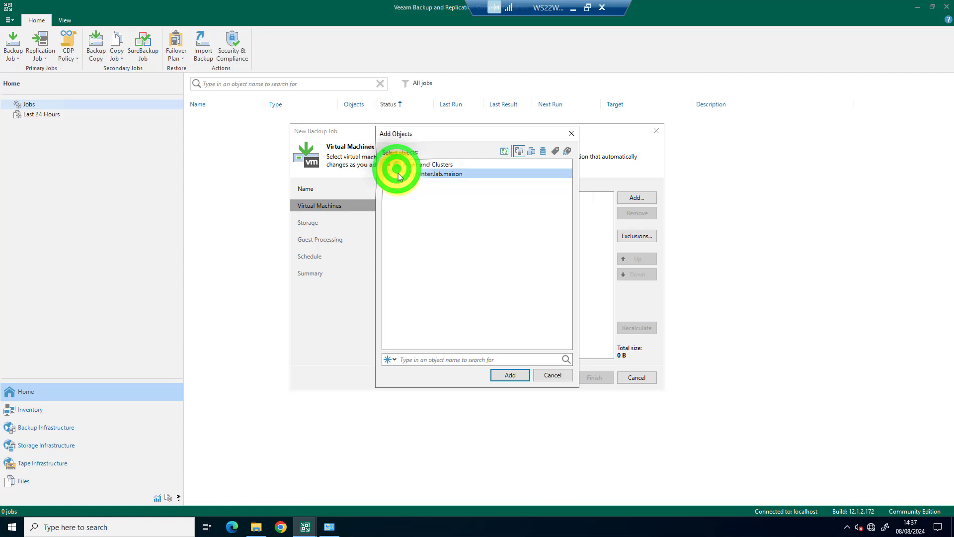
{"action": "left_click", "coordinate": [408, 183]}
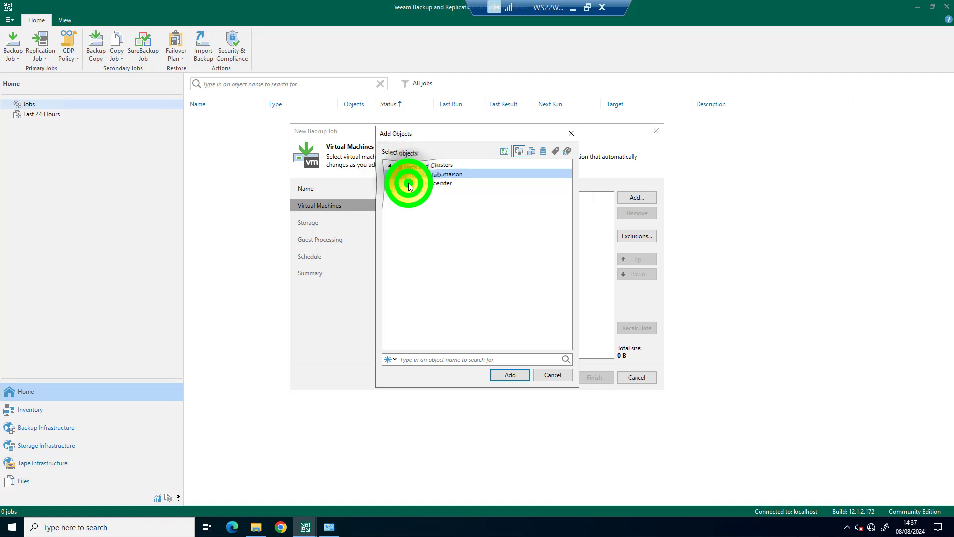
{"action": "left_click", "coordinate": [420, 196]}
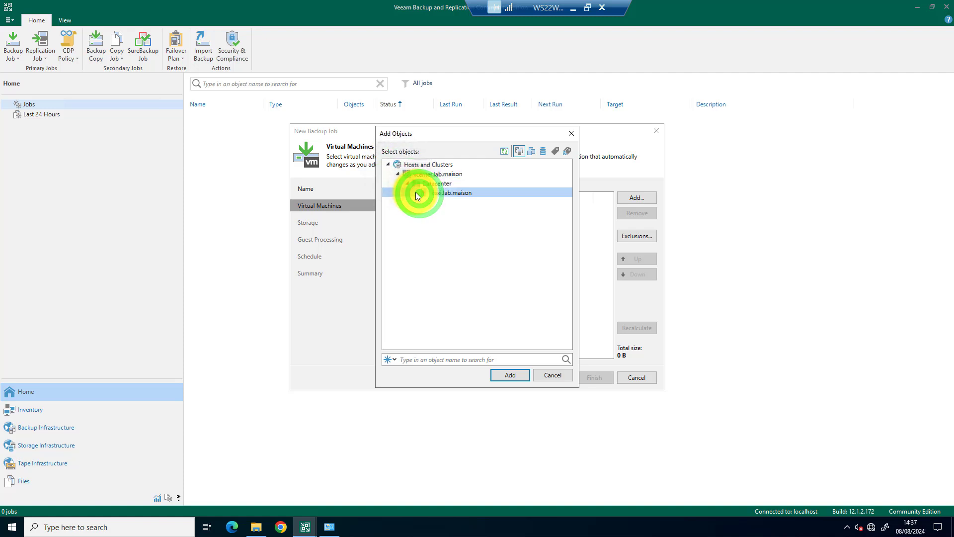
{"action": "left_click", "coordinate": [416, 194]}
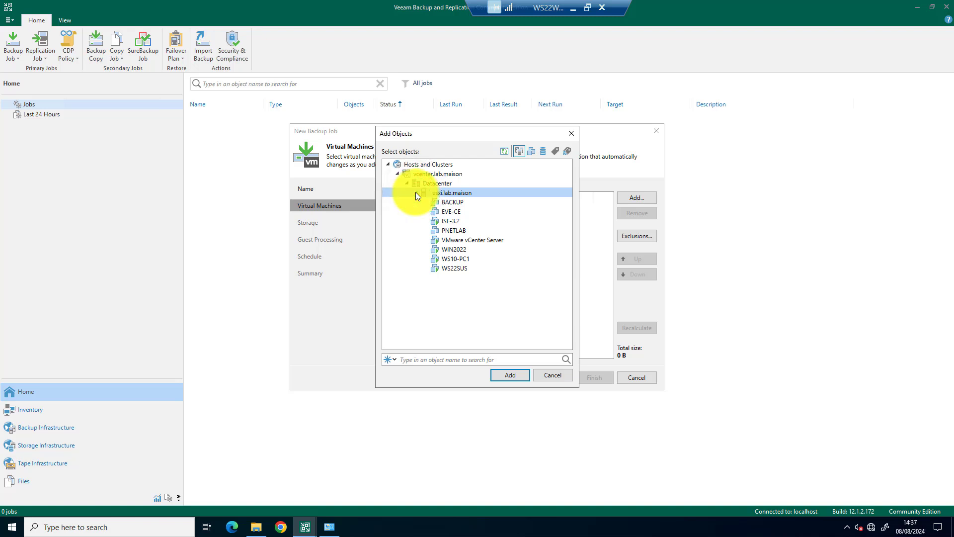
{"action": "left_click", "coordinate": [462, 258]}
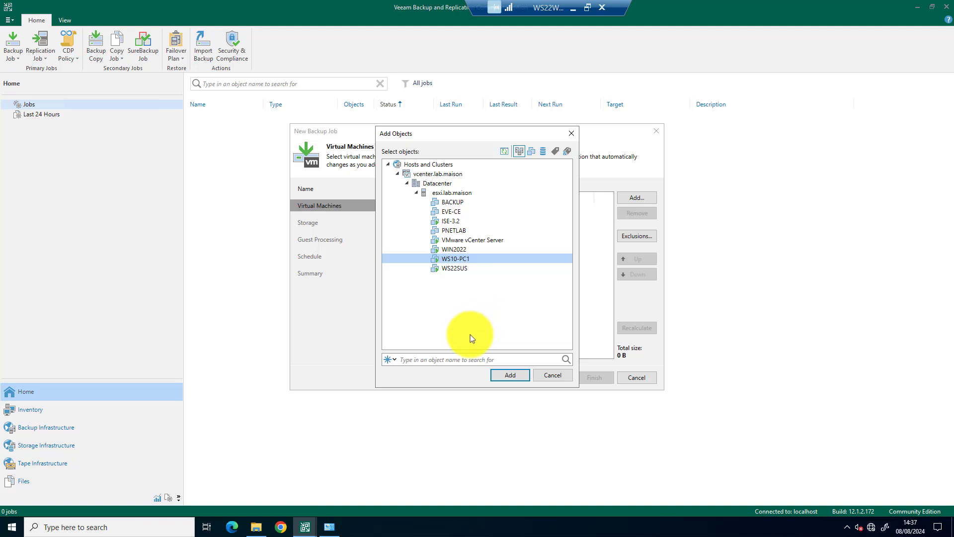
{"action": "left_click", "coordinate": [518, 379]}
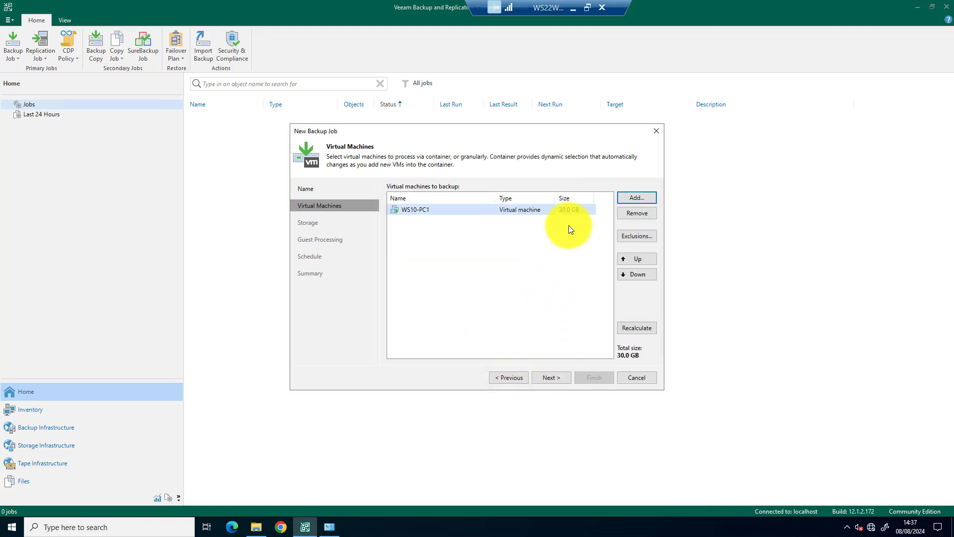
{"action": "left_click", "coordinate": [557, 379]}
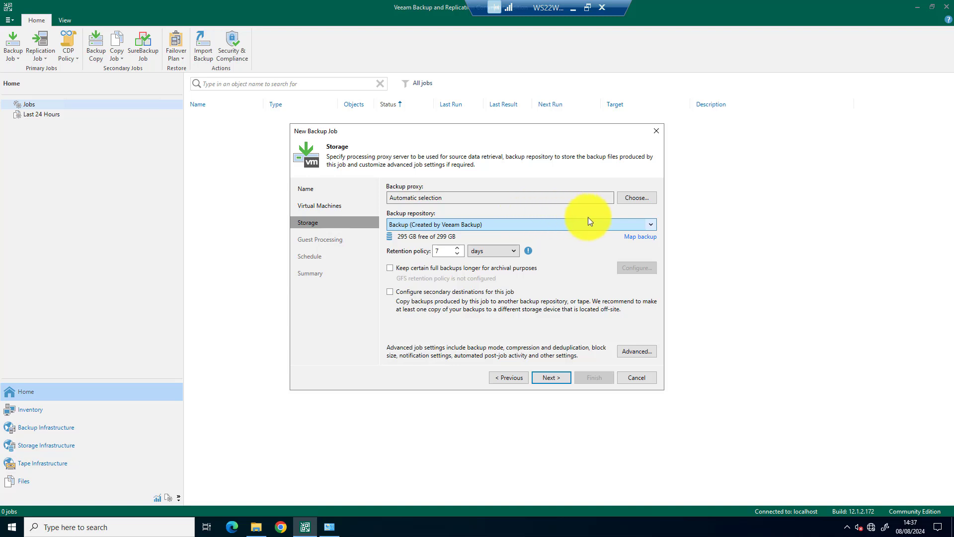
Keep the repository named Backup as the job's storage and set its retention policy to 20 days
{"action": "left_click", "coordinate": [651, 224]}
{"action": "left_click", "coordinate": [651, 224]}
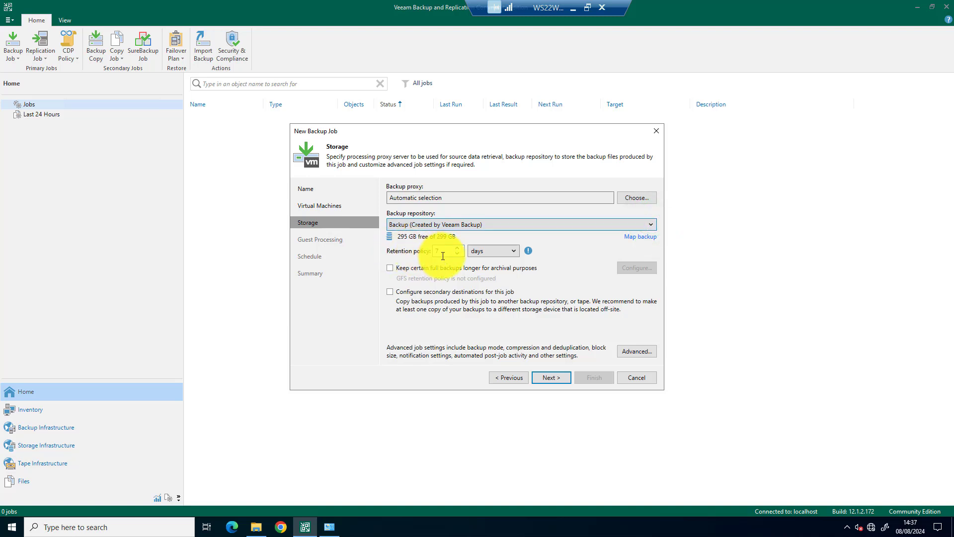
{"action": "left_click", "coordinate": [512, 251]}
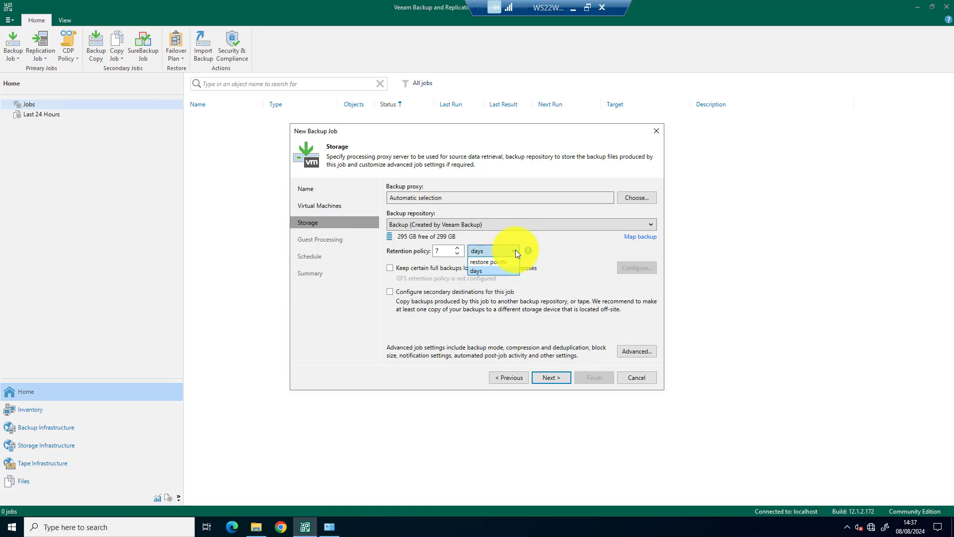
{"action": "left_click", "coordinate": [561, 247]}
{"action": "left_click", "coordinate": [441, 251]}
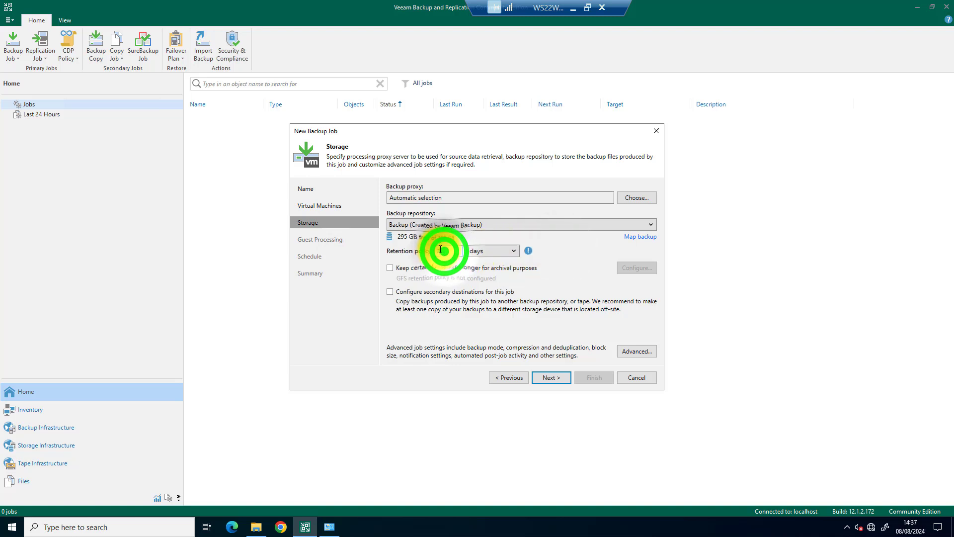
{"action": "left_click", "coordinate": [427, 251]}
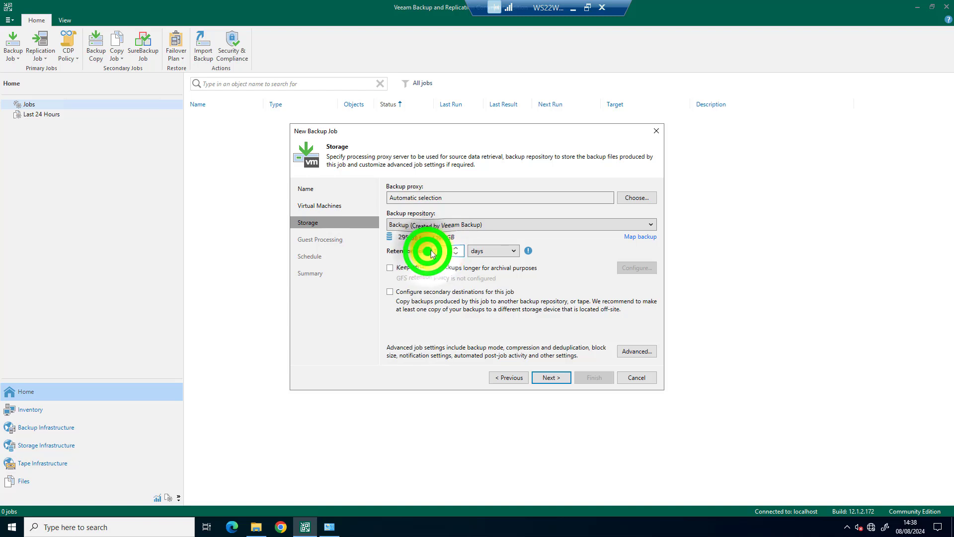
{"action": "left_click", "coordinate": [434, 249]}
{"action": "left_click", "coordinate": [421, 253]}
{"action": "left_click", "coordinate": [443, 252]}
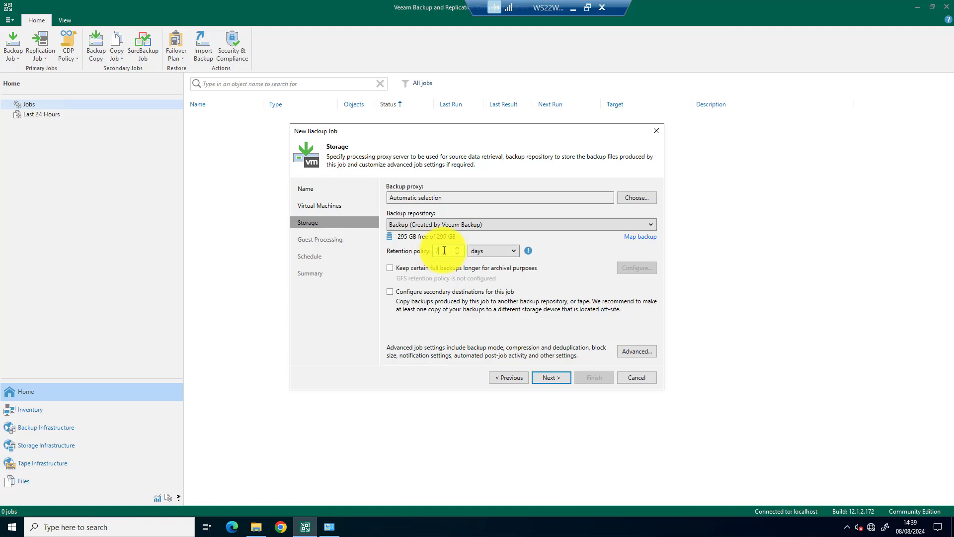
{"action": "left_click", "coordinate": [444, 250]}
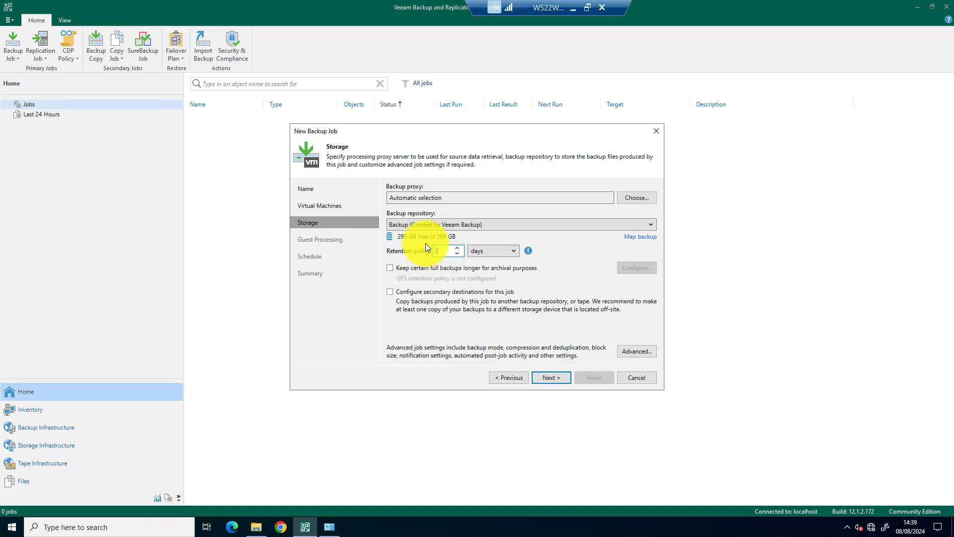
{"action": "type", "text": "20"}
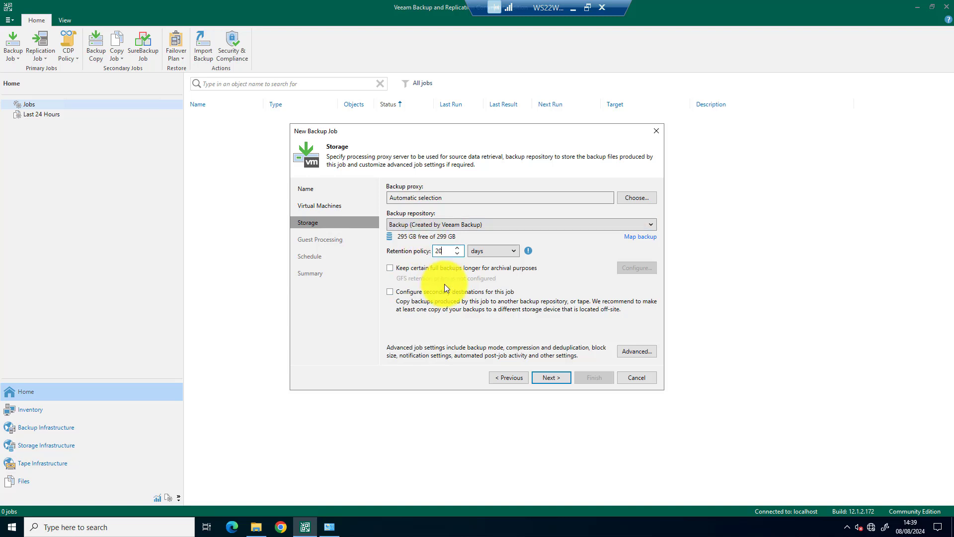
{"action": "left_click", "coordinate": [401, 268]}
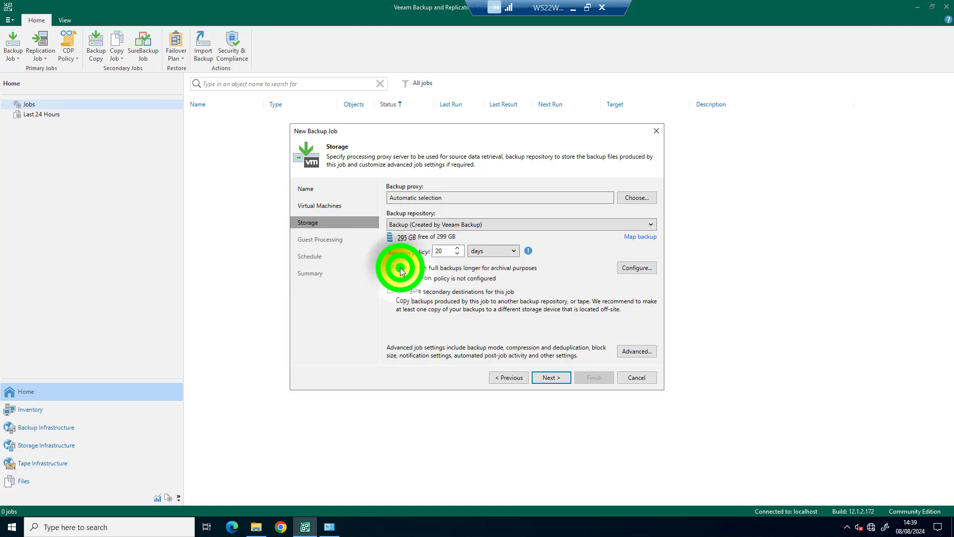
{"action": "left_click", "coordinate": [624, 268]}
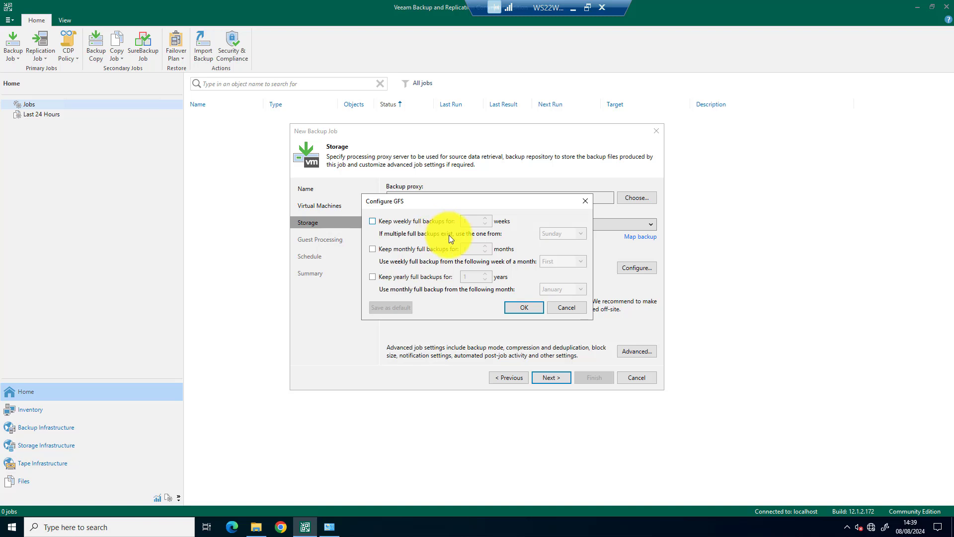
{"action": "left_click", "coordinate": [566, 307]}
{"action": "left_click", "coordinate": [390, 268]}
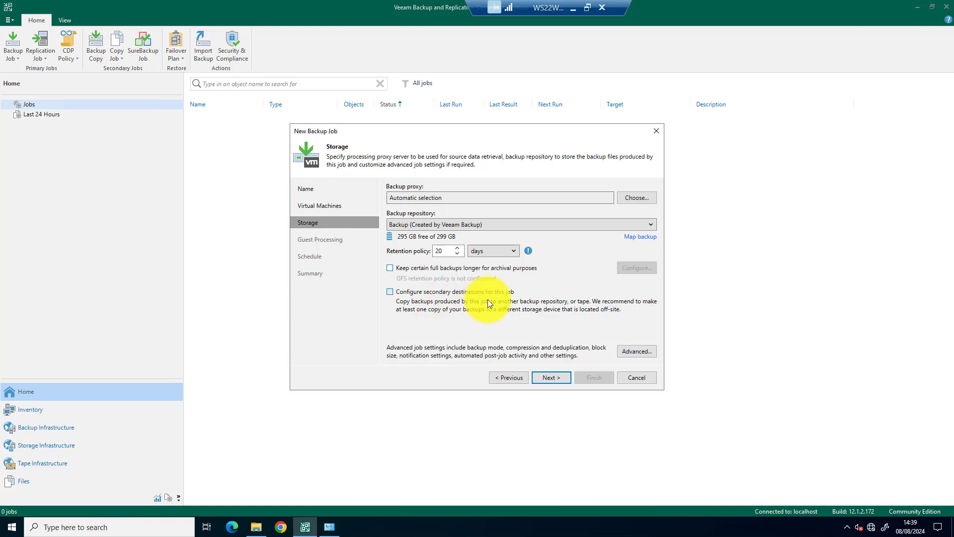
Accept the storage settings, leave application-aware processing disabled for the guest, and continue to the job's schedule
{"action": "left_click", "coordinate": [555, 376]}
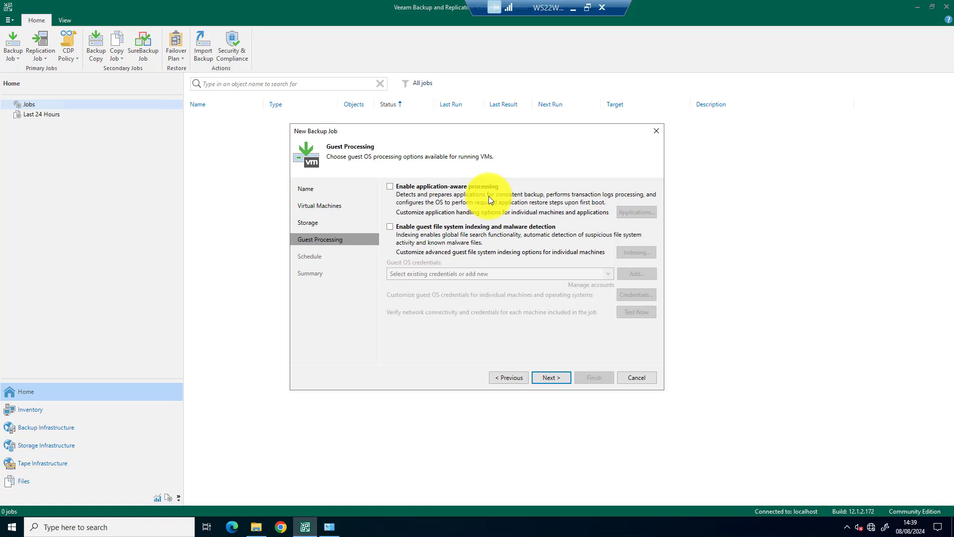
{"action": "left_click", "coordinate": [407, 187]}
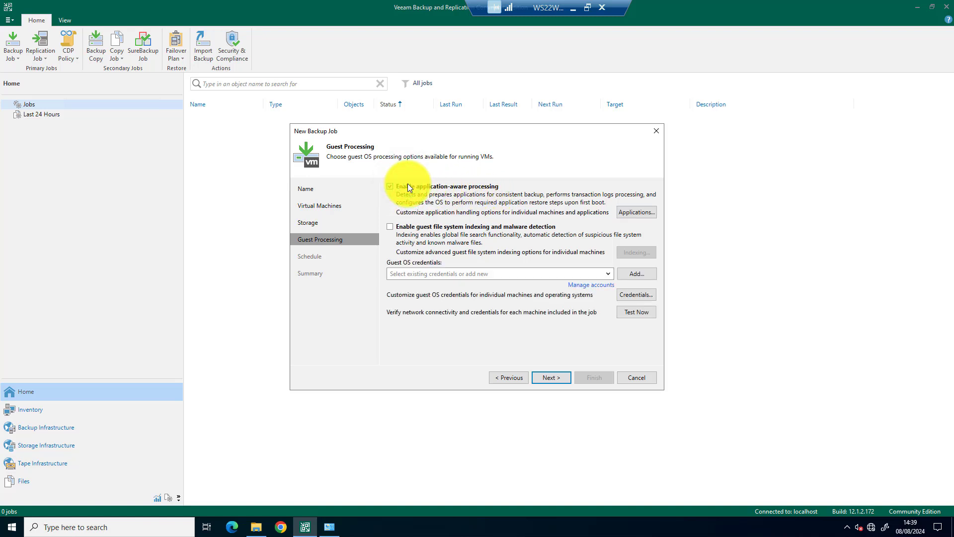
{"action": "left_click", "coordinate": [407, 186]}
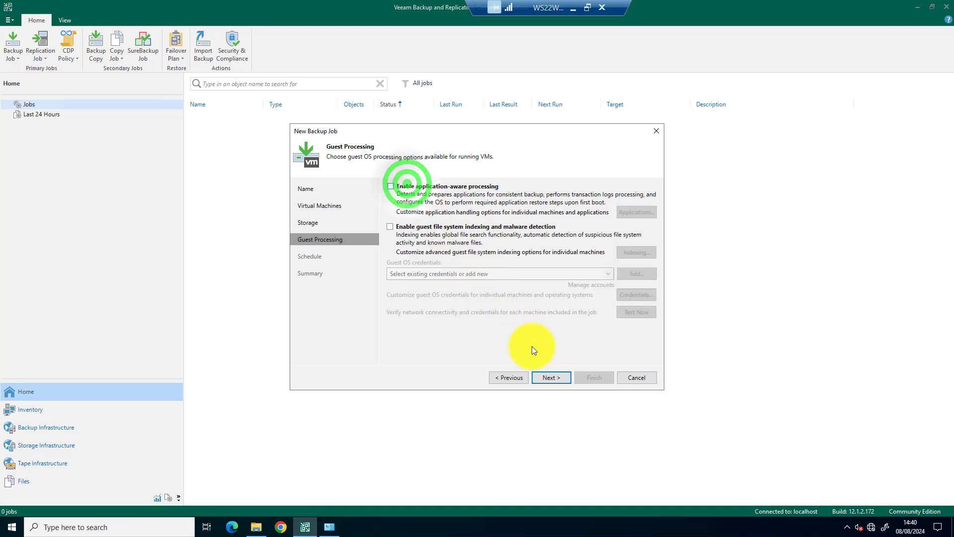
{"action": "left_click", "coordinate": [556, 377]}
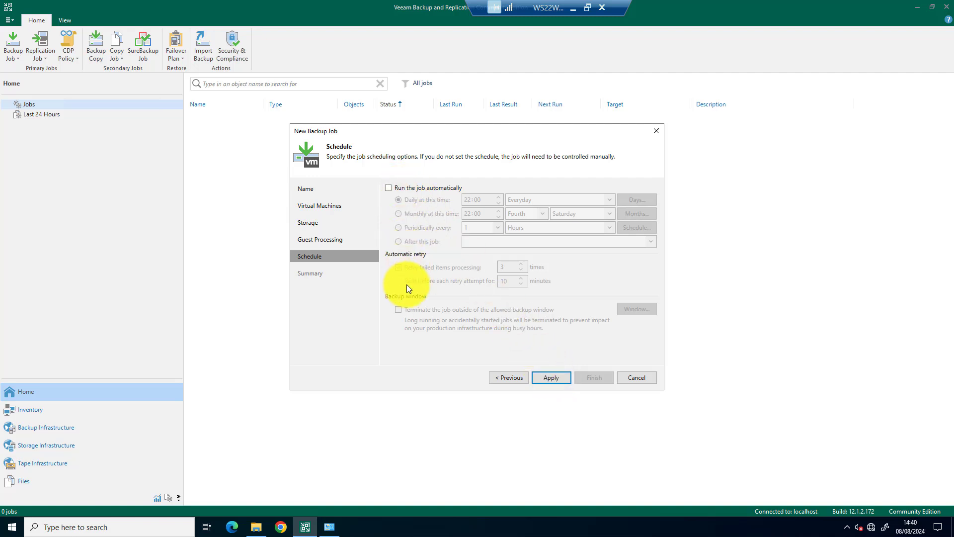
Enable automatic running of the backup job and set its daily 22:00 schedule to weekdays
{"action": "left_click", "coordinate": [416, 188]}
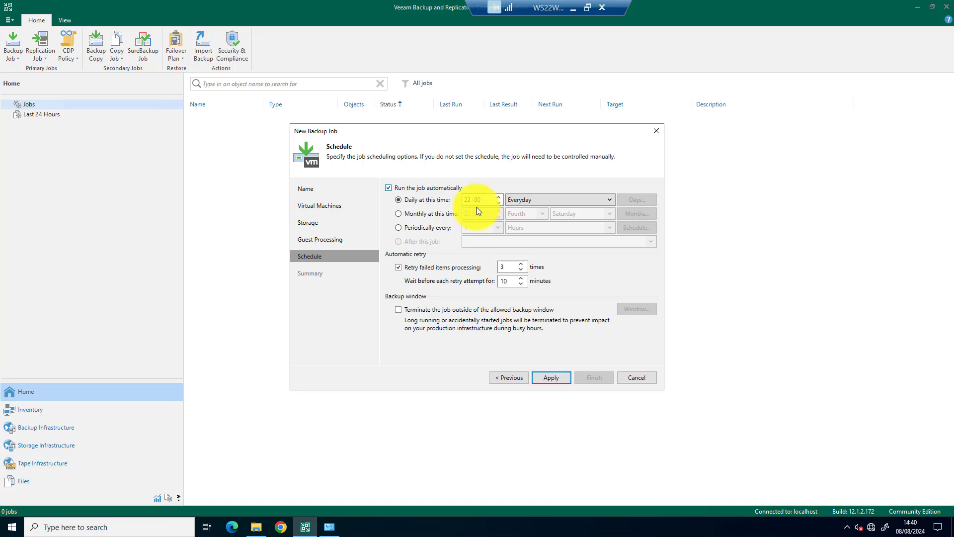
{"action": "left_click", "coordinate": [573, 200]}
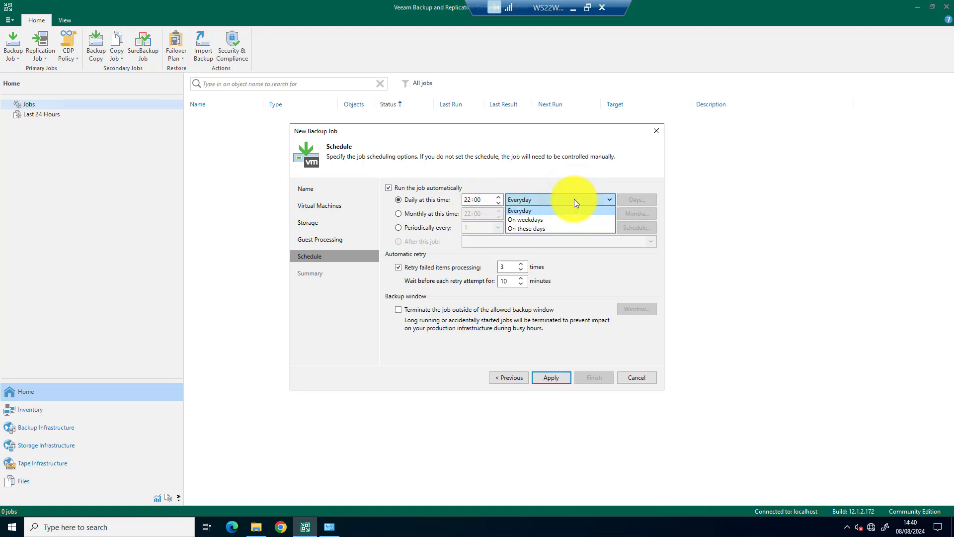
{"action": "left_click", "coordinate": [563, 219]}
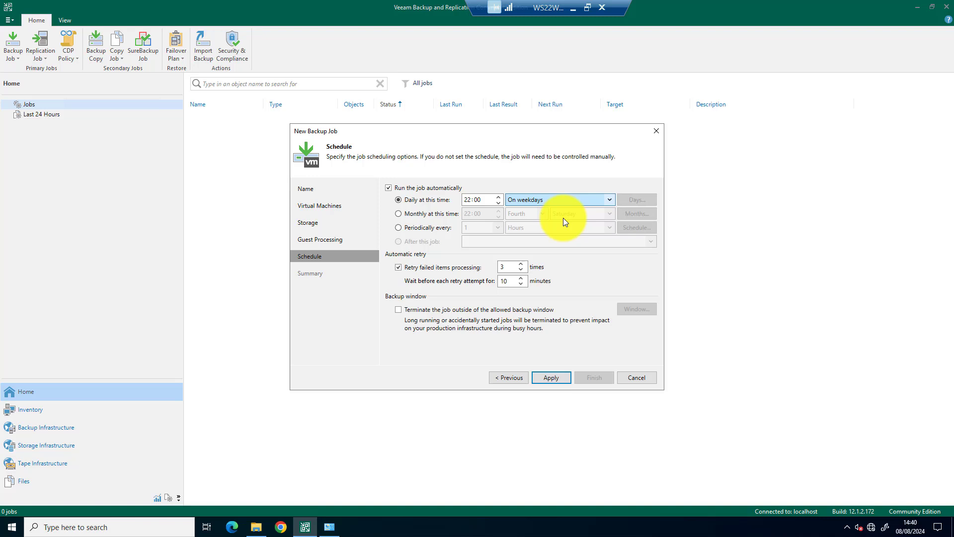
{"action": "left_click", "coordinate": [631, 196]}
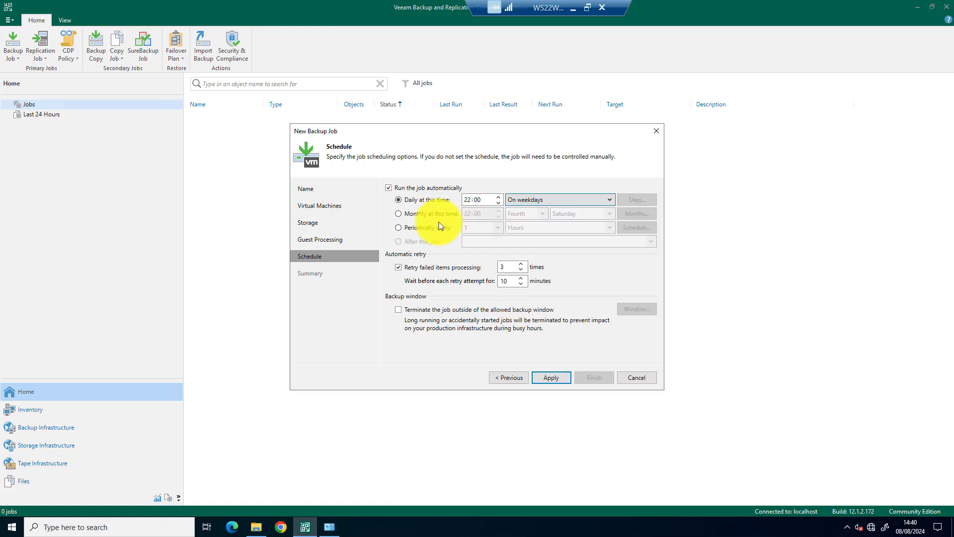
Switch the job's schedule to monthly at 22:00 on the fourth Monday, apply it, and finish creating the job
{"action": "left_click", "coordinate": [413, 215]}
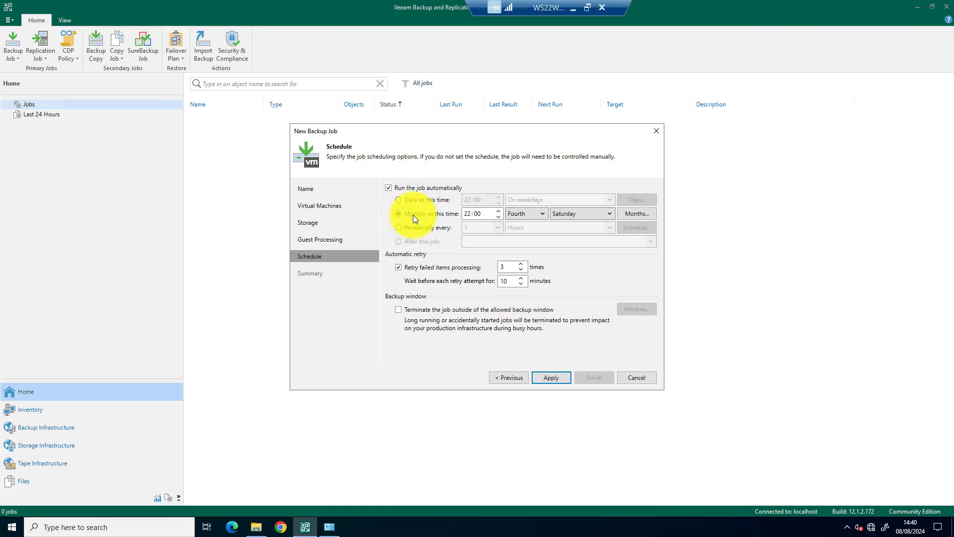
{"action": "left_click", "coordinate": [541, 215]}
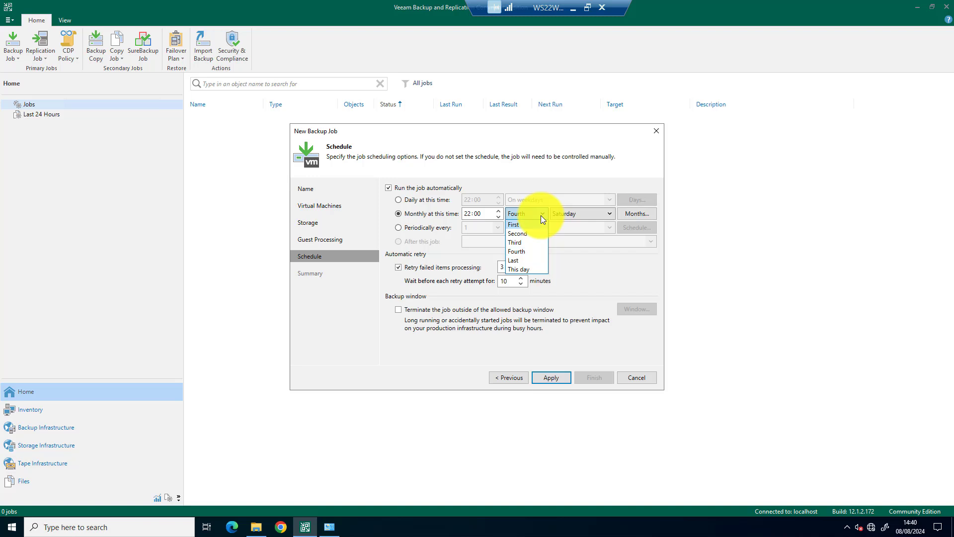
{"action": "key", "text": "Down"}
{"action": "left_click", "coordinate": [595, 213]}
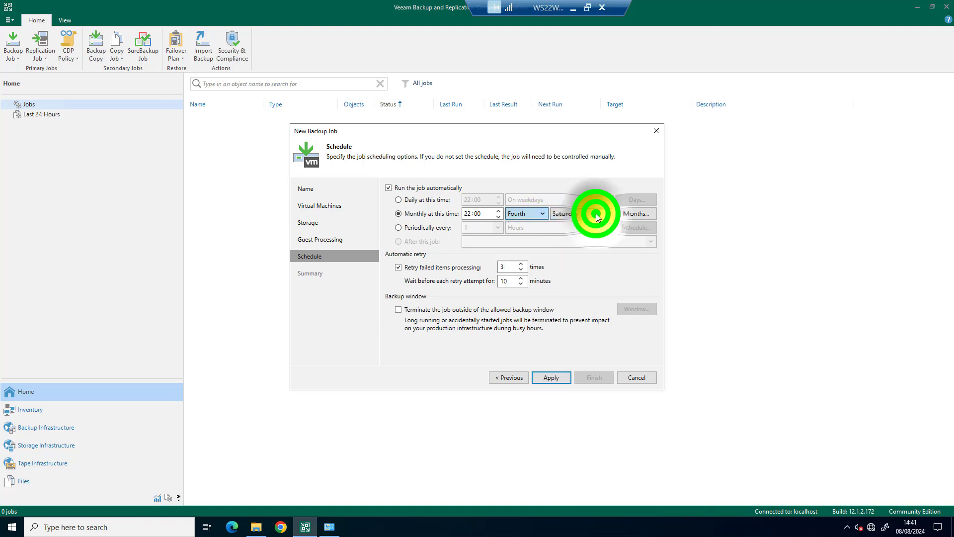
{"action": "left_click", "coordinate": [592, 214]}
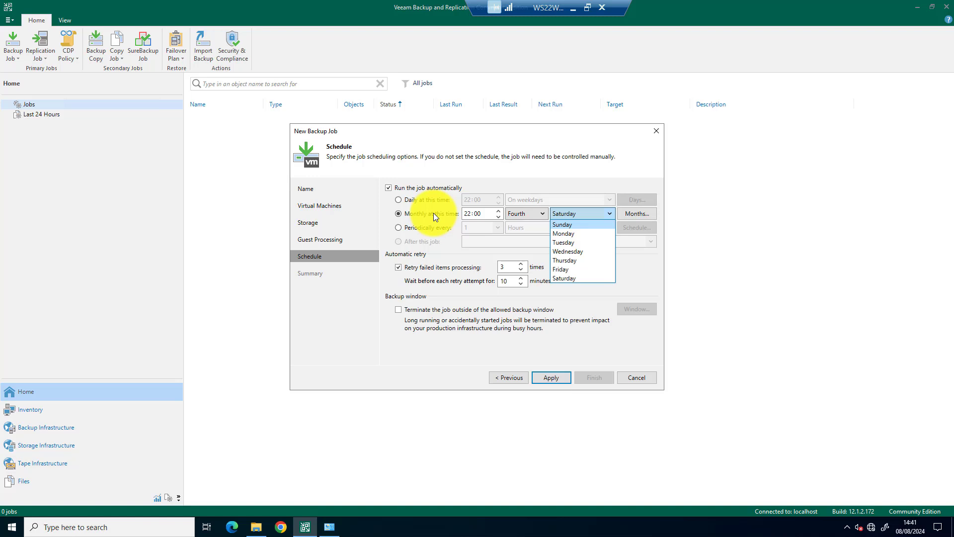
{"action": "left_click", "coordinate": [541, 214]}
{"action": "left_click", "coordinate": [541, 214]}
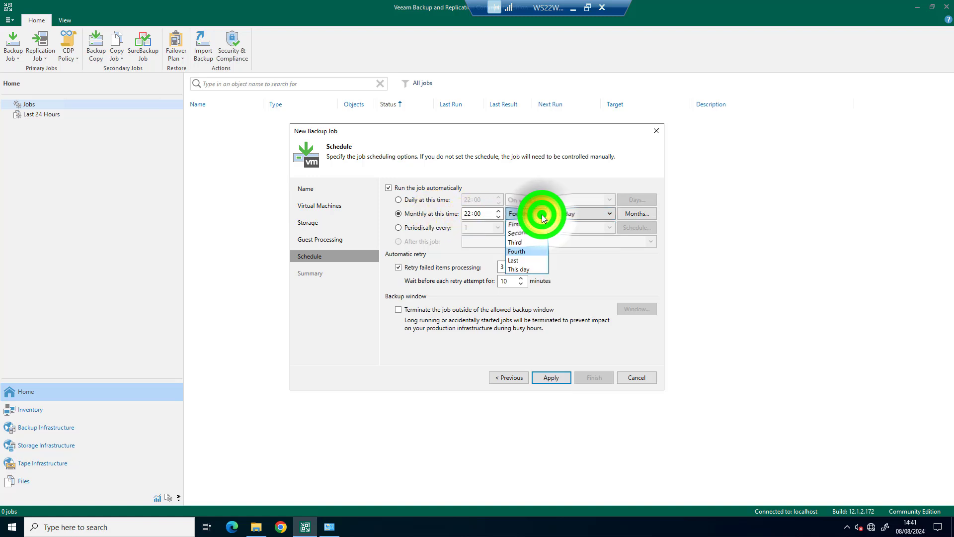
{"action": "left_click", "coordinate": [519, 251]}
{"action": "left_click", "coordinate": [576, 212]}
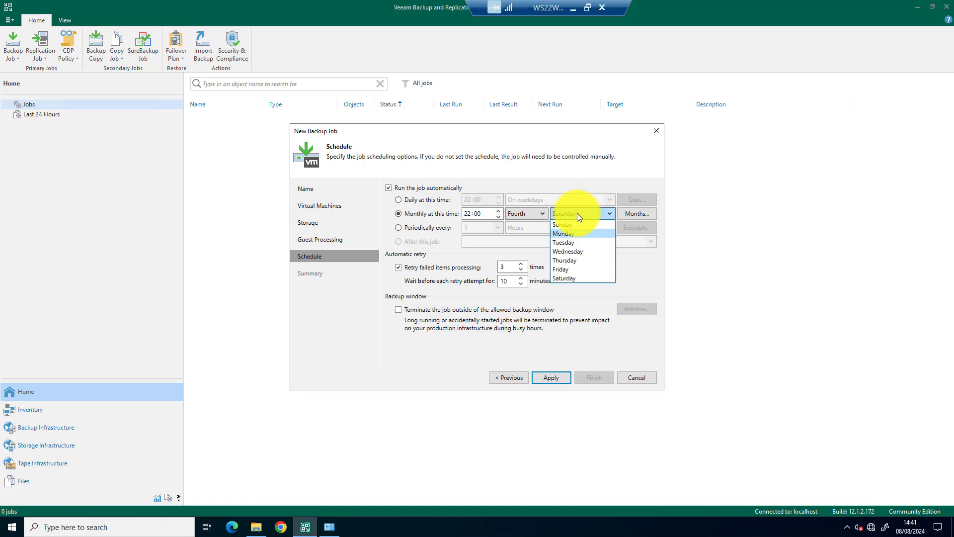
{"action": "left_click", "coordinate": [577, 231]}
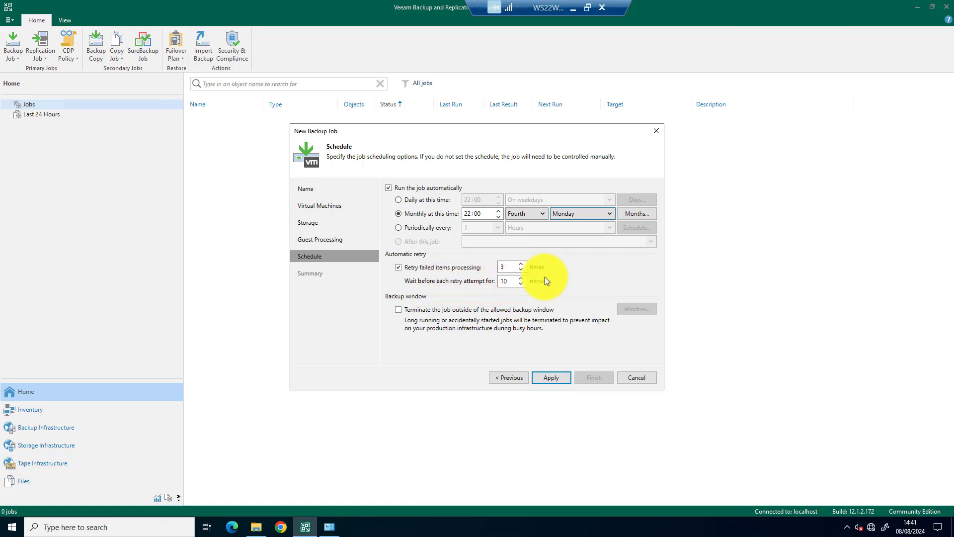
{"action": "left_click", "coordinate": [558, 377]}
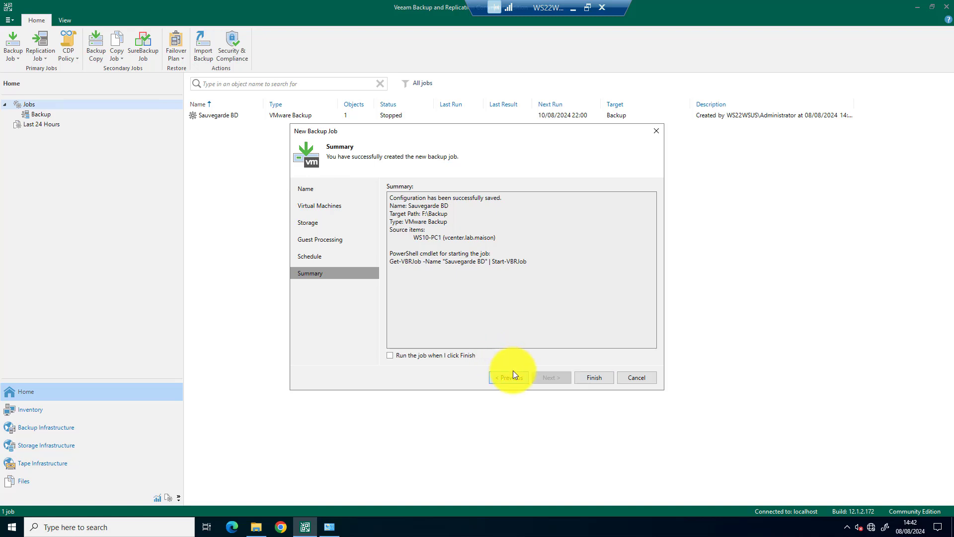
{"action": "left_click", "coordinate": [595, 379]}
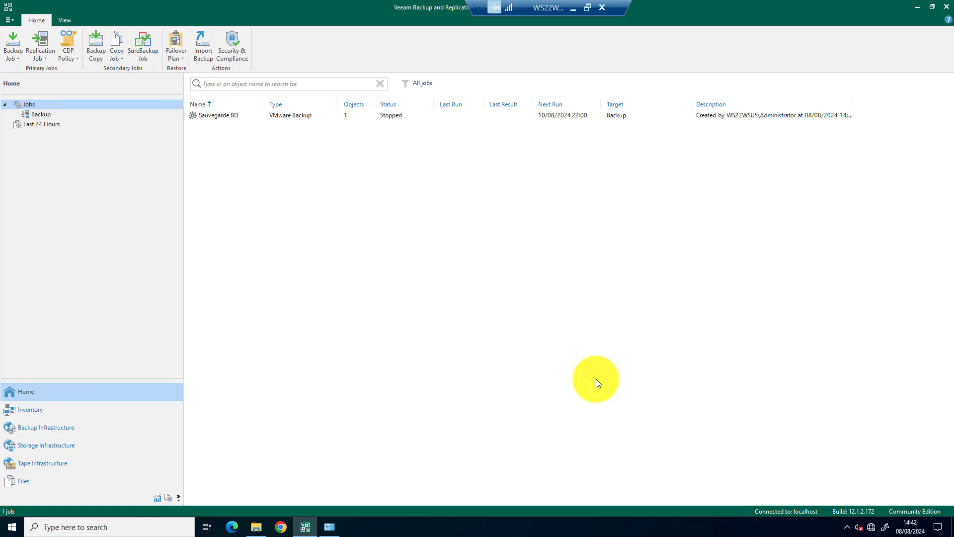
Start the Sauvegarde BD job manually from the list of backup jobs
{"action": "left_click", "coordinate": [42, 115]}
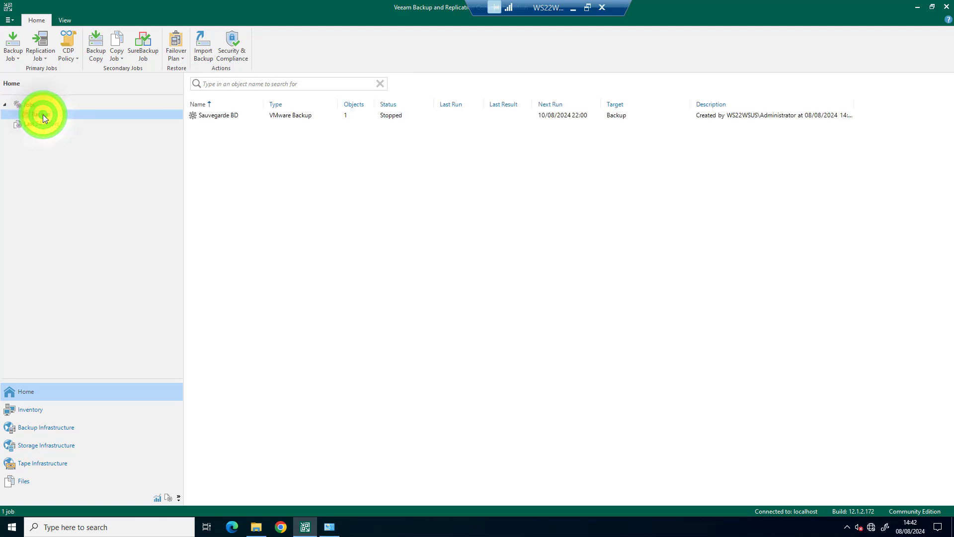
{"action": "left_click", "coordinate": [213, 115]}
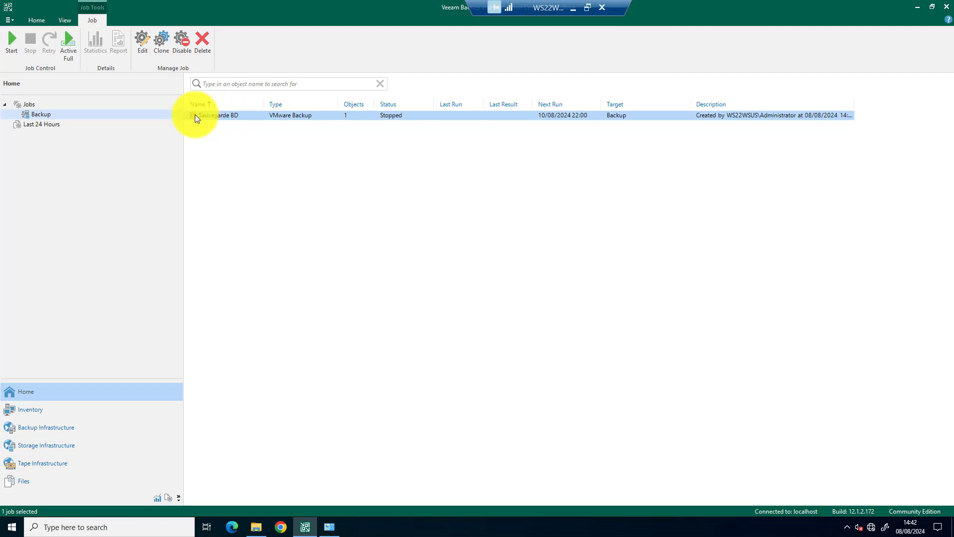
{"action": "right_click", "coordinate": [196, 118]}
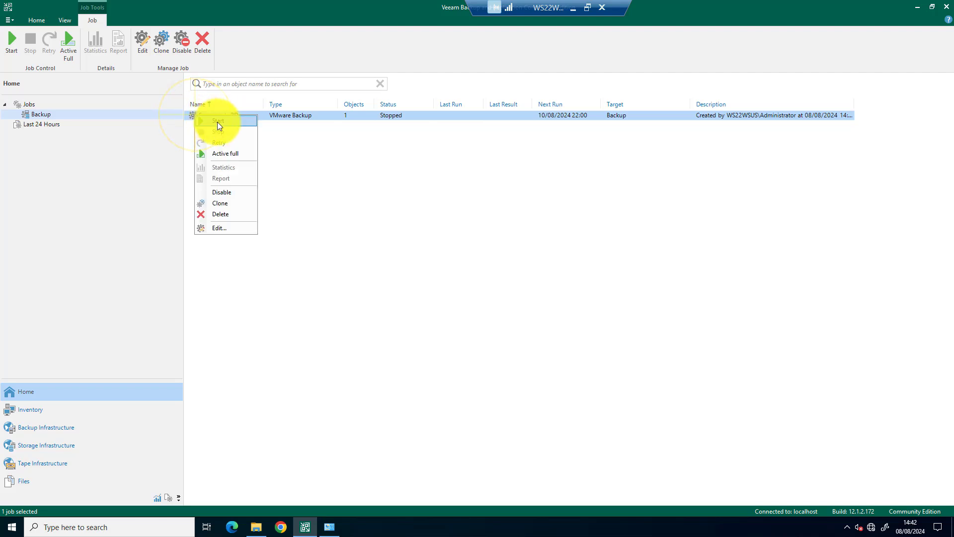
{"action": "left_click", "coordinate": [217, 122]}
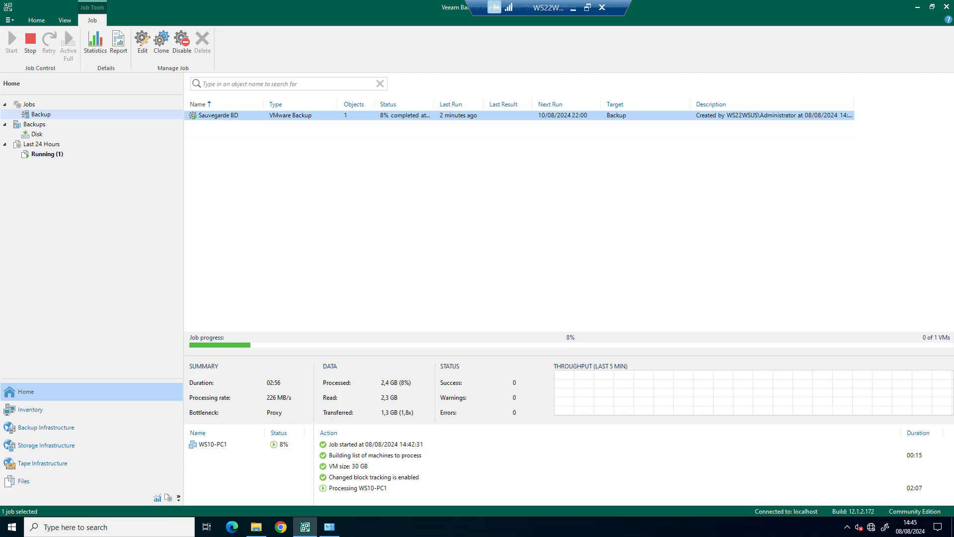
Switch to the vSphere Client and examine the recent tasks for the snapshot and reconfiguration operations on WS10-PC1 and WS22SUS
{"action": "left_click", "coordinate": [573, 8]}
{"action": "left_click", "coordinate": [154, 478]}
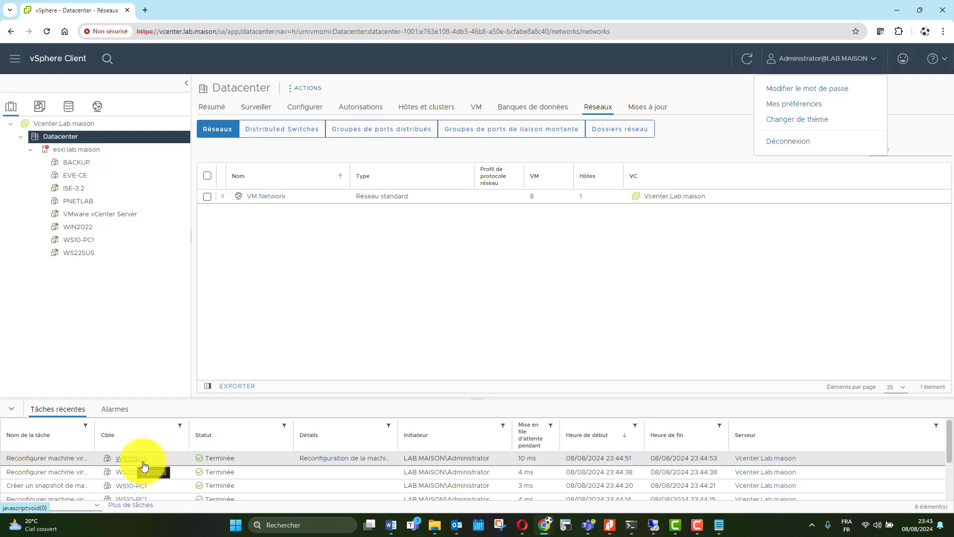
{"action": "scroll", "coordinate": [144, 464], "scroll_direction": "down", "scroll_amount": 3}
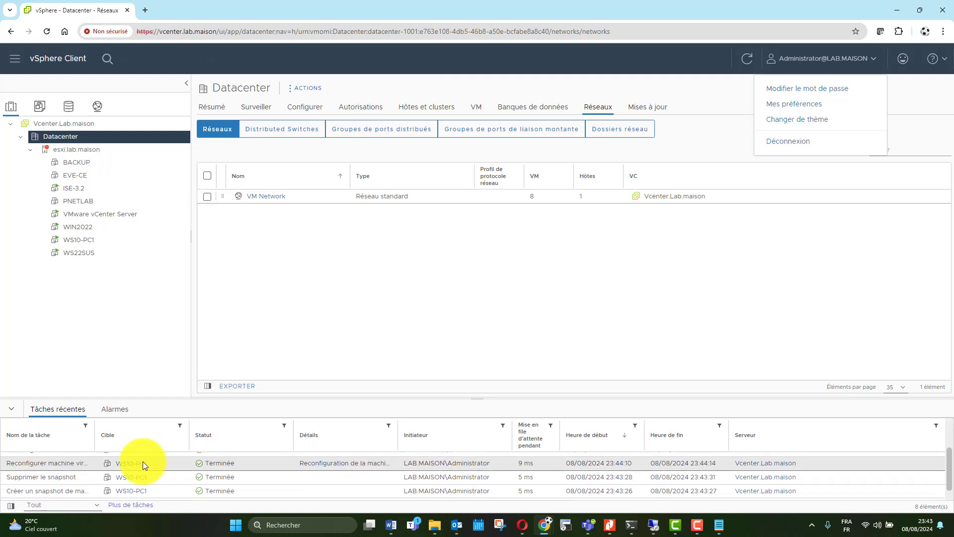
{"action": "scroll", "coordinate": [142, 461], "scroll_direction": "down", "scroll_amount": 1}
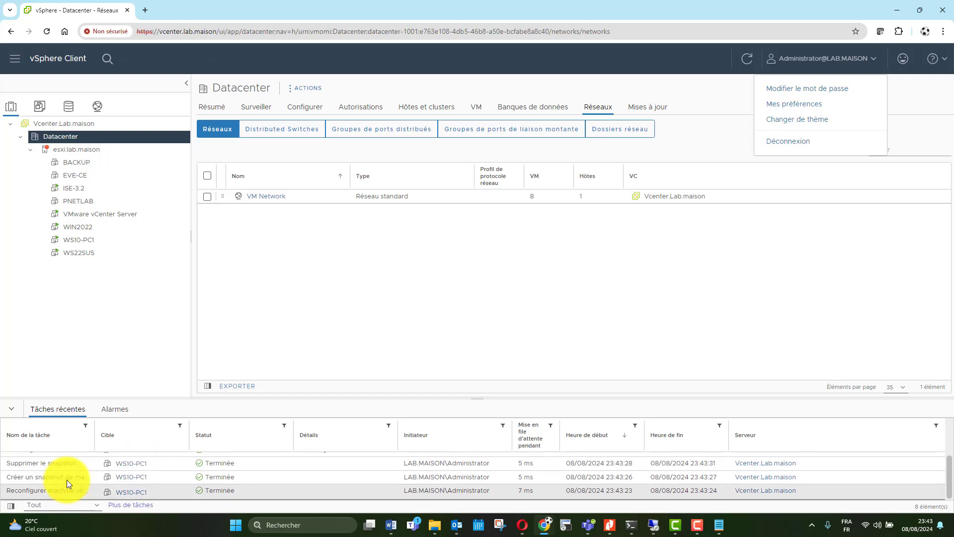
{"action": "scroll", "coordinate": [67, 479], "scroll_direction": "down", "scroll_amount": 1}
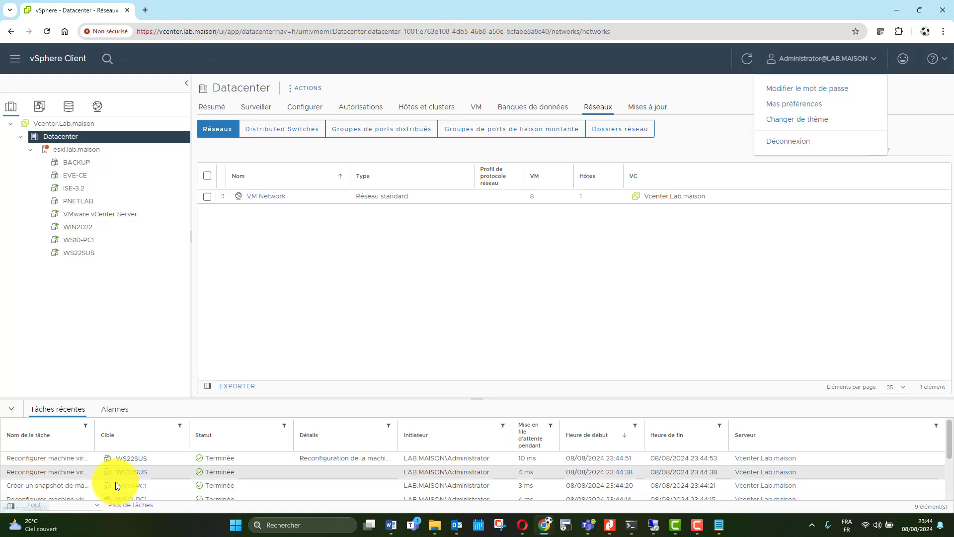
{"action": "scroll", "coordinate": [115, 485], "scroll_direction": "down", "scroll_amount": 5}
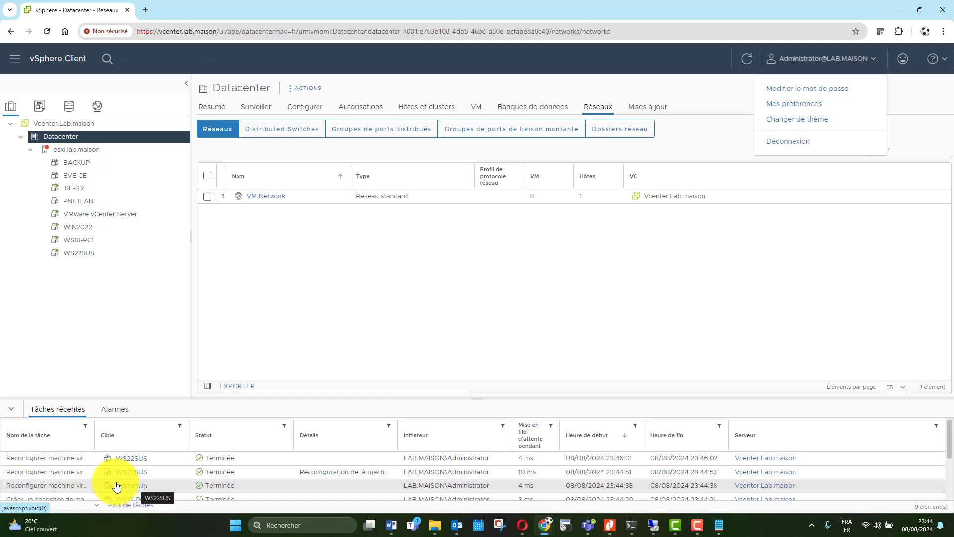
Return to Veeam in the WS22WSUS remote session and check the final entry of the Sauvegarde BD job's action log
{"action": "mouse_move", "coordinate": [671, 522]}
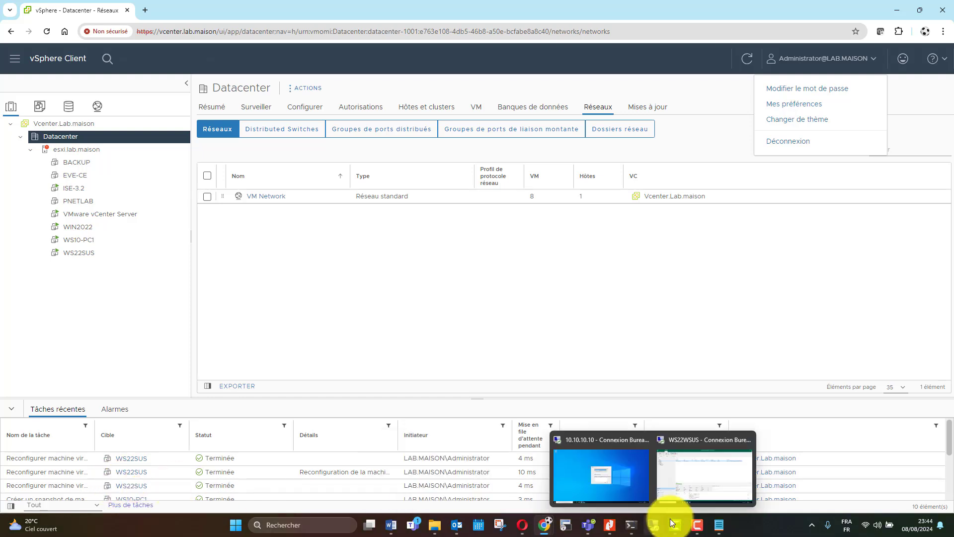
{"action": "left_click", "coordinate": [692, 465]}
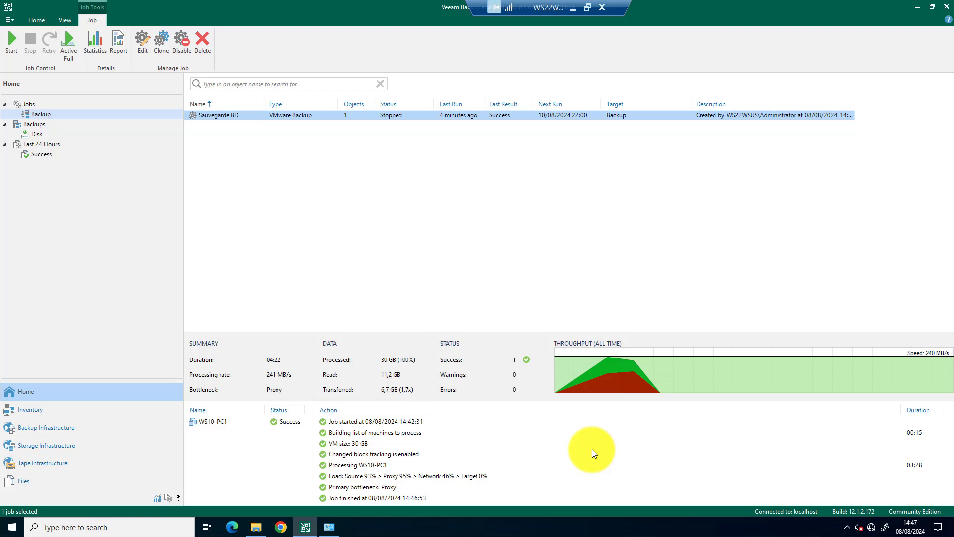
{"action": "left_click", "coordinate": [449, 497]}
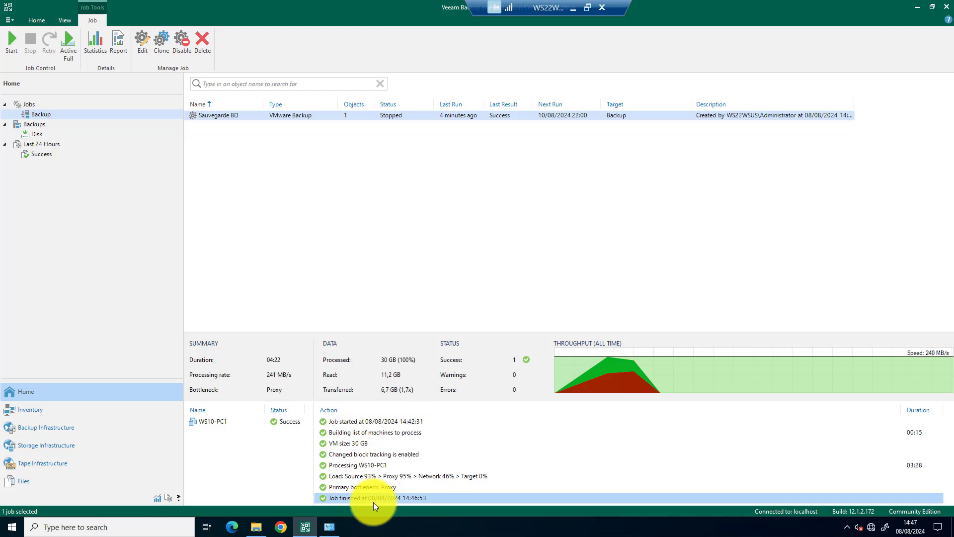
Open the F:\Backup\Sauvegarde BD folder in File Explorer and inspect the WS10-PC1 backup chain file and full backup file
{"action": "left_click", "coordinate": [256, 527]}
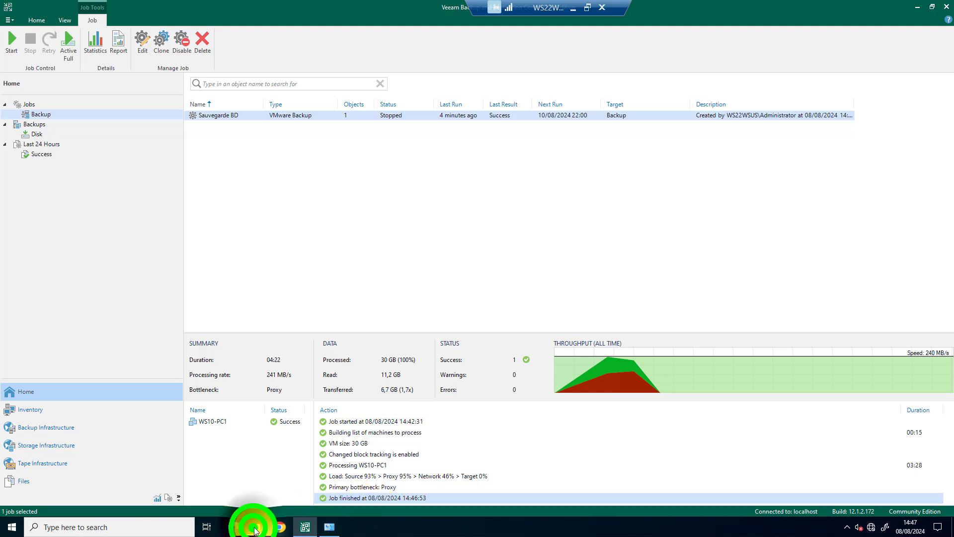
{"action": "double_click", "coordinate": [368, 205]}
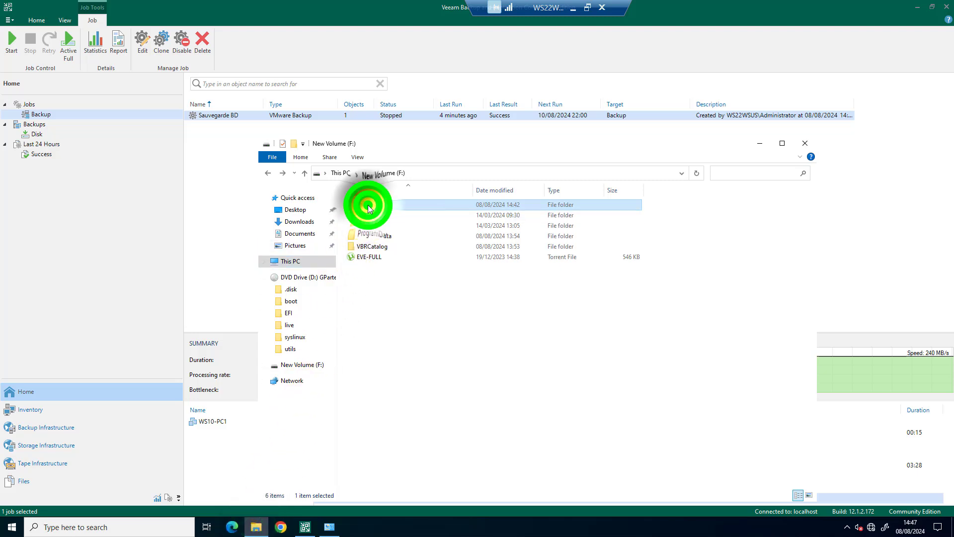
{"action": "double_click", "coordinate": [375, 205]}
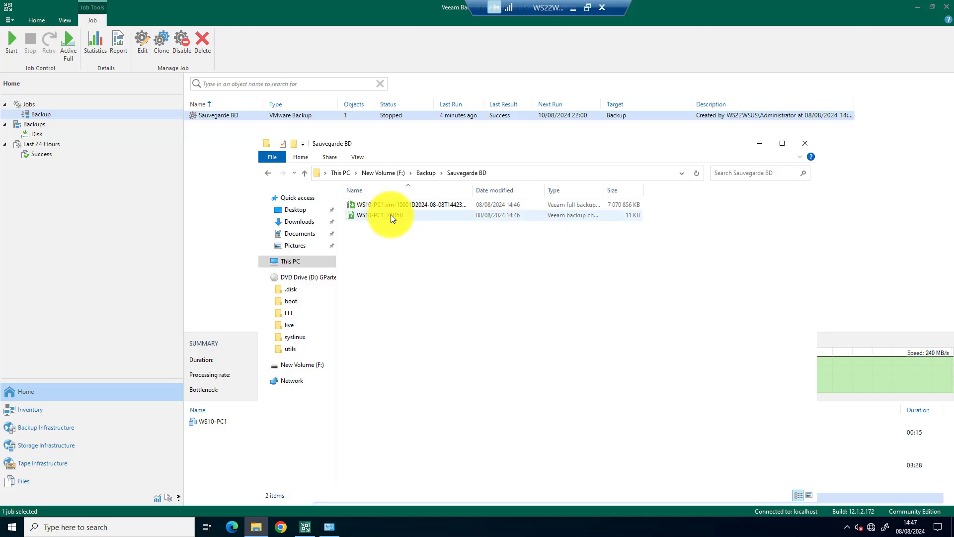
{"action": "left_click", "coordinate": [391, 214]}
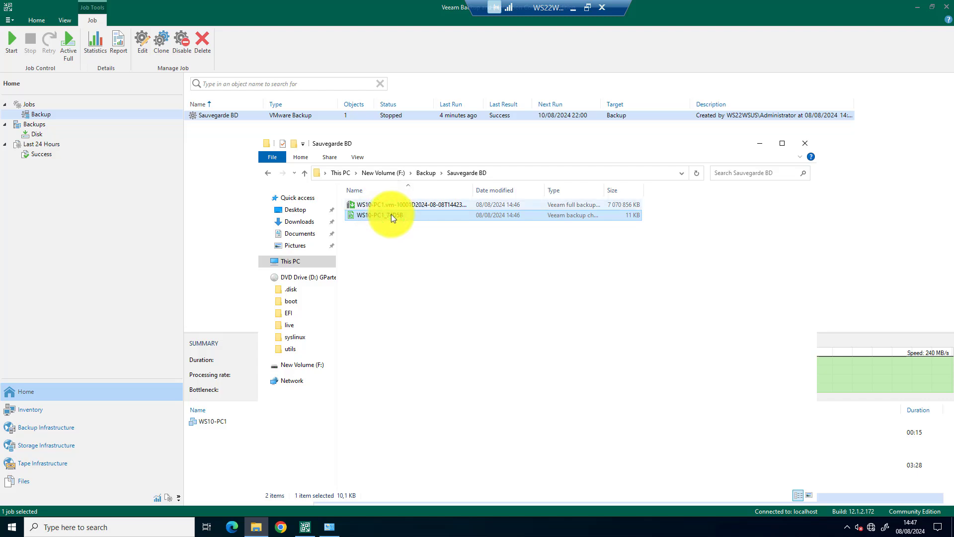
{"action": "left_click", "coordinate": [401, 206]}
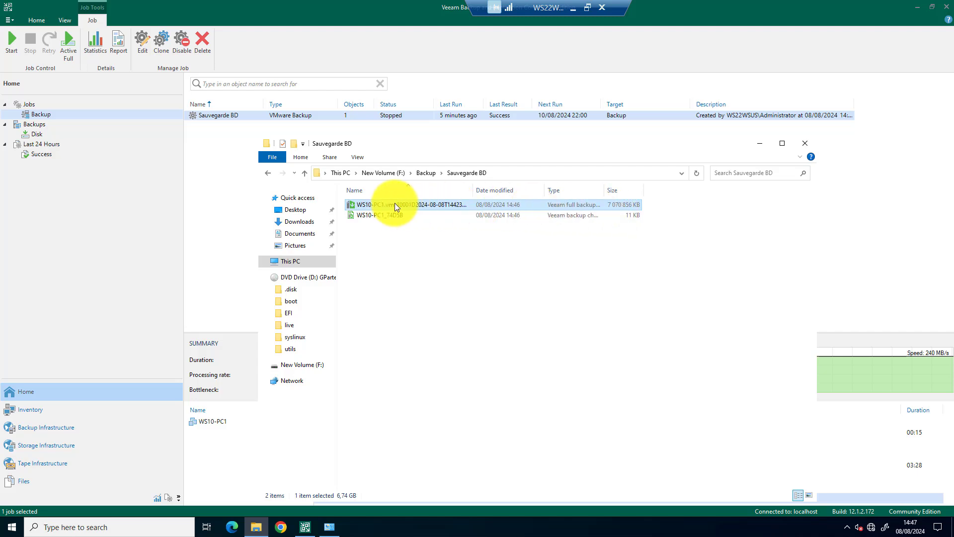
{"action": "mouse_move", "coordinate": [394, 205]}
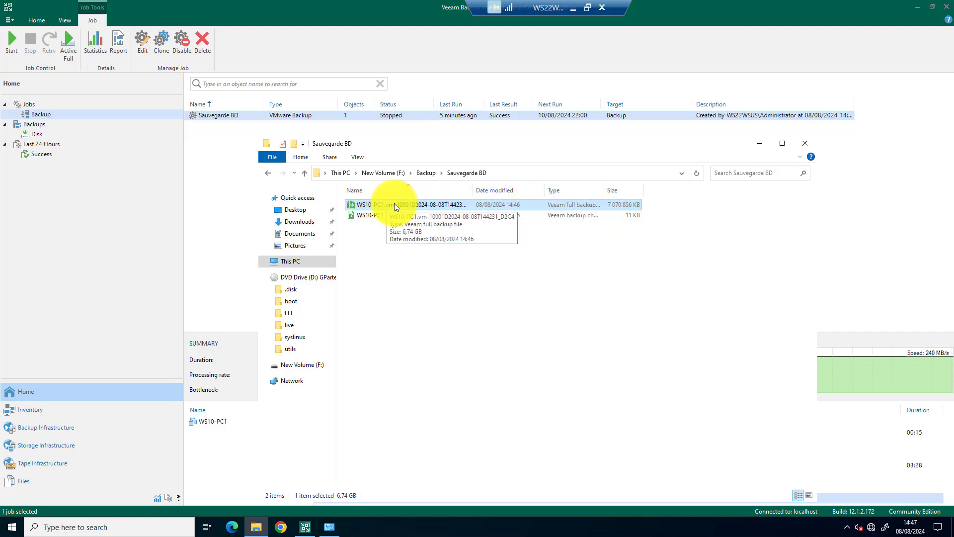